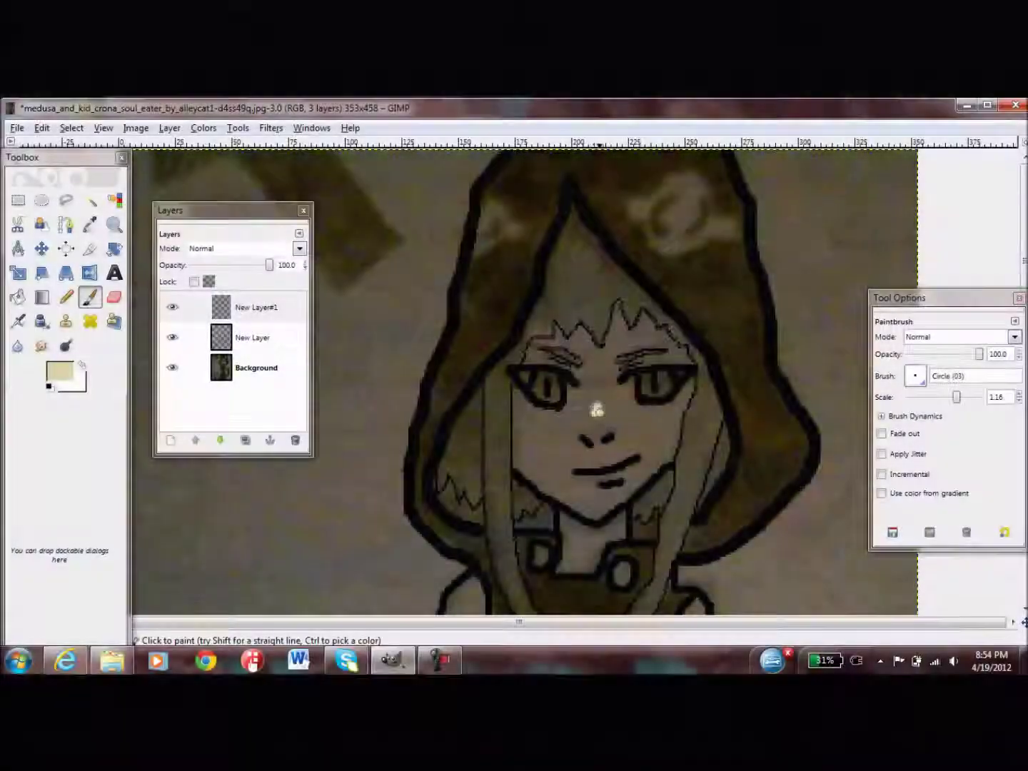
Paint a beige stroke across the nose and cheeks on the top layer.
{"action": "left_click_drag", "start_coordinate": [596, 408], "coordinate": [629, 409]}
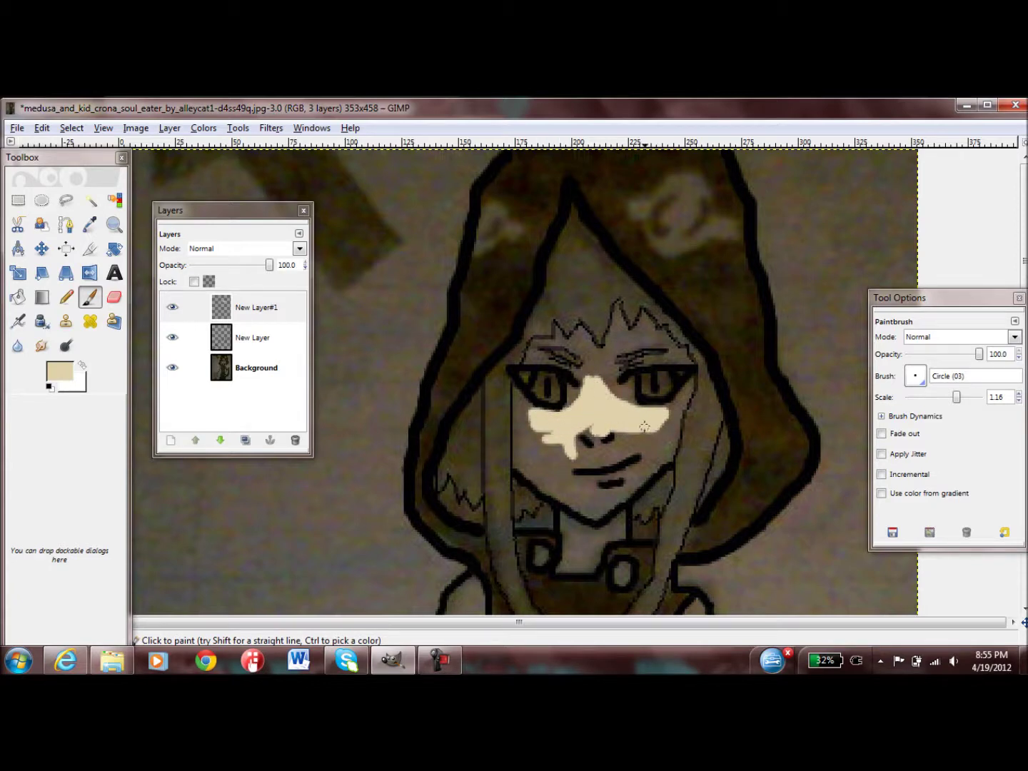
Paint beige around the nose, mouth, eyes, chin and right eyebrow, using a smaller brush near the lip.
{"action": "mouse_move", "coordinate": [592, 432]}
{"action": "left_mouse_down"}
{"action": "mouse_move", "coordinate": [625, 432]}
{"action": "mouse_move", "coordinate": [529, 464]}
{"action": "mouse_move", "coordinate": [550, 472]}
{"action": "mouse_move", "coordinate": [571, 447]}
{"action": "mouse_move", "coordinate": [600, 453]}
{"action": "mouse_move", "coordinate": [643, 439]}
{"action": "mouse_move", "coordinate": [635, 452]}
{"action": "mouse_move", "coordinate": [560, 471]}
{"action": "mouse_move", "coordinate": [518, 460]}
{"action": "mouse_move", "coordinate": [525, 401]}
{"action": "mouse_move", "coordinate": [516, 396]}
{"action": "left_mouse_up"}
{"action": "mouse_move", "coordinate": [518, 450]}
{"action": "left_mouse_down"}
{"action": "mouse_move", "coordinate": [514, 386]}
{"action": "mouse_move", "coordinate": [515, 461]}
{"action": "mouse_move", "coordinate": [556, 491]}
{"action": "mouse_move", "coordinate": [568, 472]}
{"action": "left_mouse_up"}
{"action": "mouse_move", "coordinate": [588, 361]}
{"action": "left_mouse_down"}
{"action": "mouse_move", "coordinate": [639, 407]}
{"action": "mouse_move", "coordinate": [678, 406]}
{"action": "mouse_move", "coordinate": [693, 382]}
{"action": "mouse_move", "coordinate": [662, 411]}
{"action": "mouse_move", "coordinate": [660, 468]}
{"action": "mouse_move", "coordinate": [682, 428]}
{"action": "mouse_move", "coordinate": [656, 418]}
{"action": "mouse_move", "coordinate": [666, 427]}
{"action": "mouse_move", "coordinate": [657, 450]}
{"action": "mouse_move", "coordinate": [681, 418]}
{"action": "left_mouse_up"}
{"action": "mouse_move", "coordinate": [639, 470]}
{"action": "left_mouse_down"}
{"action": "mouse_move", "coordinate": [647, 477]}
{"action": "mouse_move", "coordinate": [607, 511]}
{"action": "mouse_move", "coordinate": [568, 506]}
{"action": "mouse_move", "coordinate": [564, 492]}
{"action": "mouse_move", "coordinate": [612, 498]}
{"action": "mouse_move", "coordinate": [637, 470]}
{"action": "mouse_move", "coordinate": [571, 492]}
{"action": "mouse_move", "coordinate": [581, 477]}
{"action": "left_mouse_up"}
{"action": "key", "text": "bracketleft"}
{"action": "key", "text": "bracketleft"}
{"action": "key", "text": "bracketleft"}
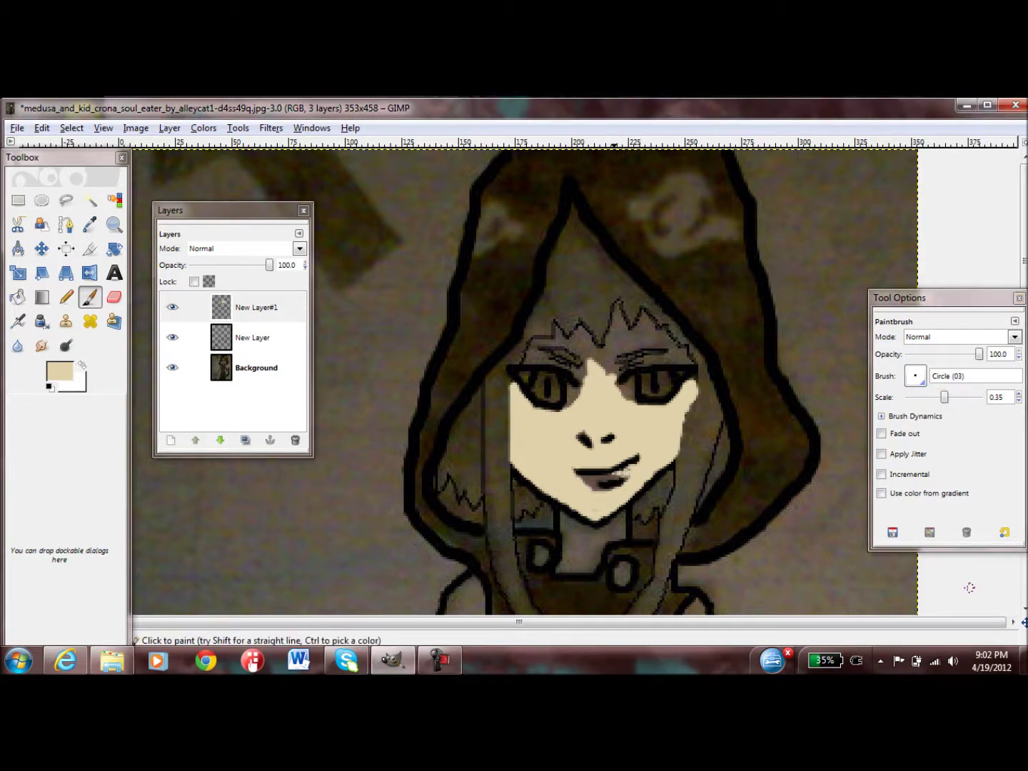
{"action": "left_click_drag", "start_coordinate": [619, 479], "coordinate": [582, 479]}
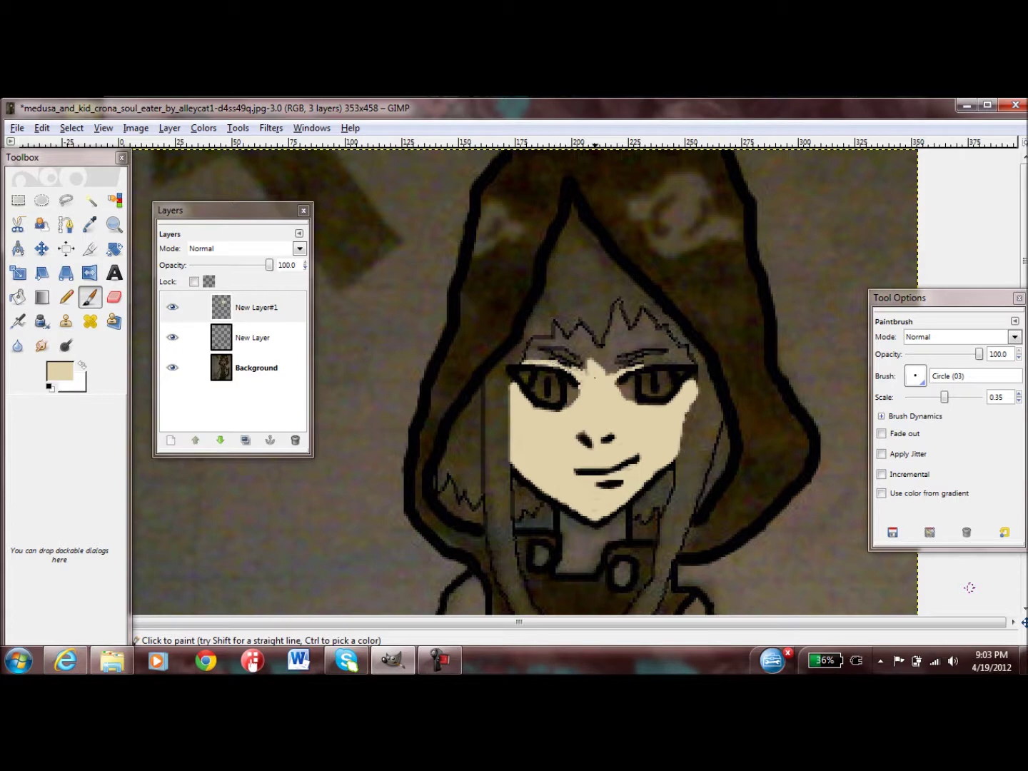
{"action": "left_click_drag", "start_coordinate": [614, 367], "coordinate": [636, 362]}
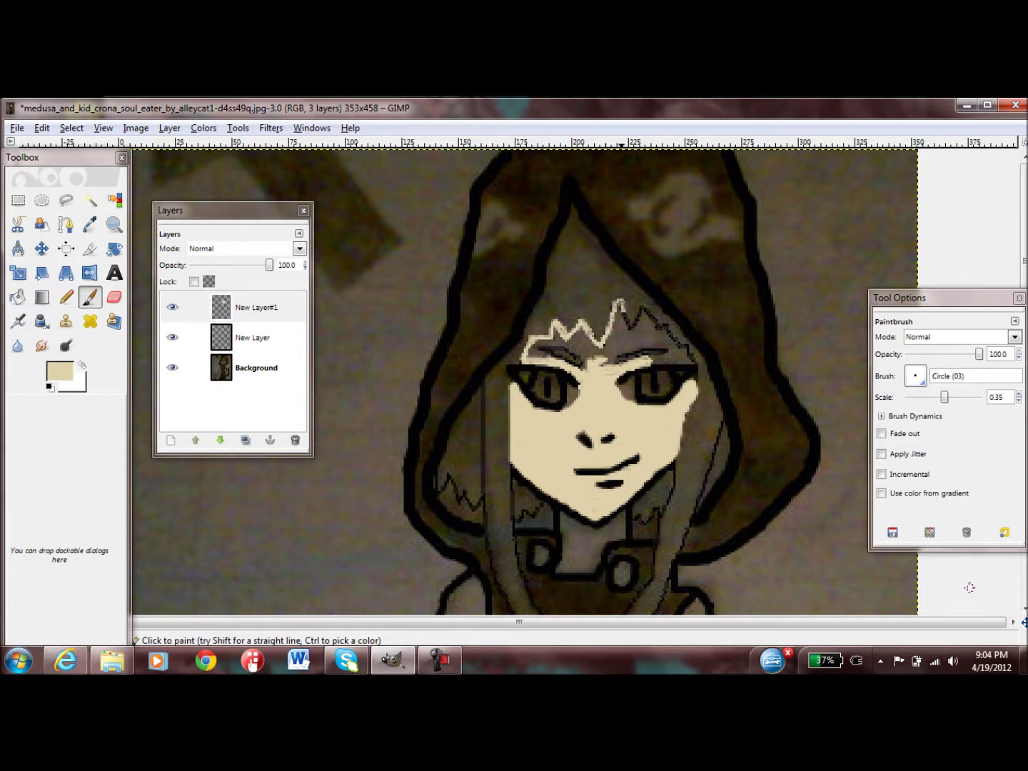
Outline the jagged hair spikes above the brows with light beige strokes.
{"action": "left_click_drag", "start_coordinate": [629, 305], "coordinate": [646, 327]}
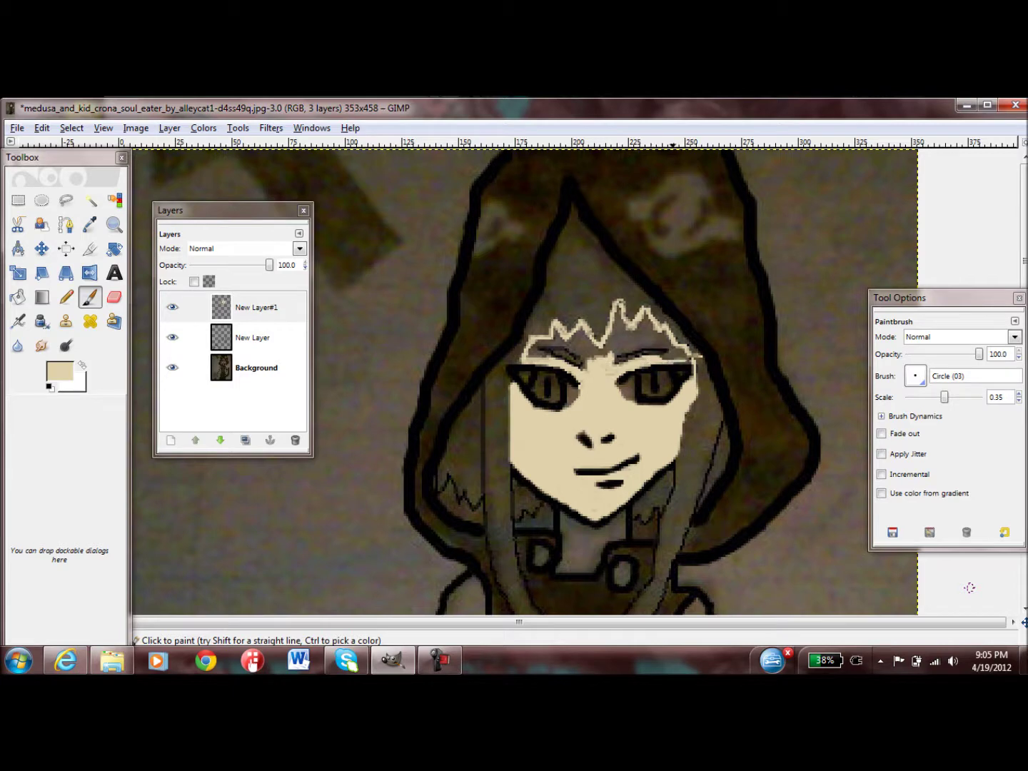
{"action": "left_click_drag", "start_coordinate": [663, 355], "coordinate": [684, 355]}
{"action": "left_click_drag", "start_coordinate": [619, 307], "coordinate": [608, 355]}
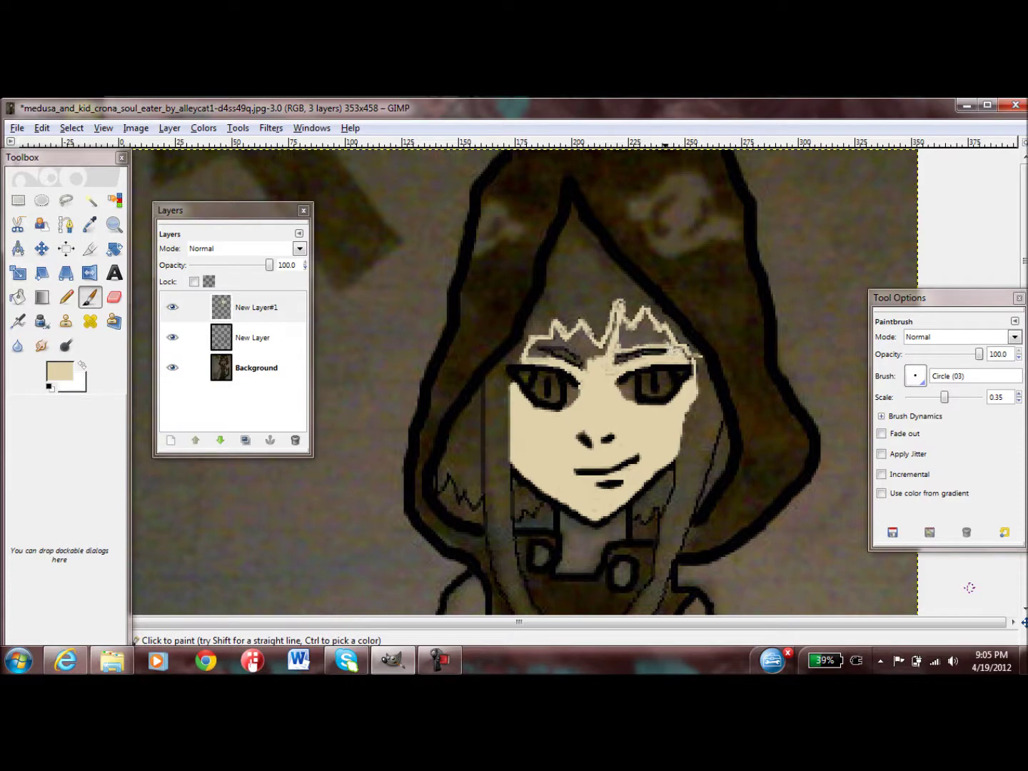
{"action": "left_click_drag", "start_coordinate": [663, 336], "coordinate": [586, 364]}
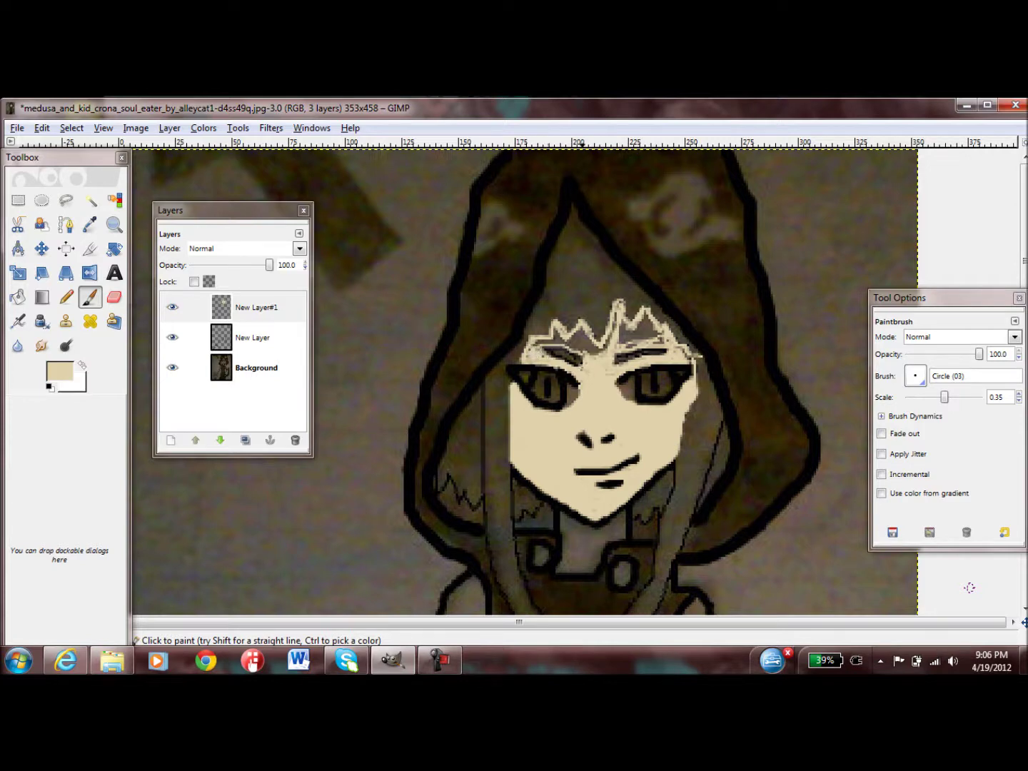
Raise the brush scale to 0.74 and fill the remaining hair spikes with cream.
{"action": "left_click_drag", "start_coordinate": [944, 397], "coordinate": [953, 397]}
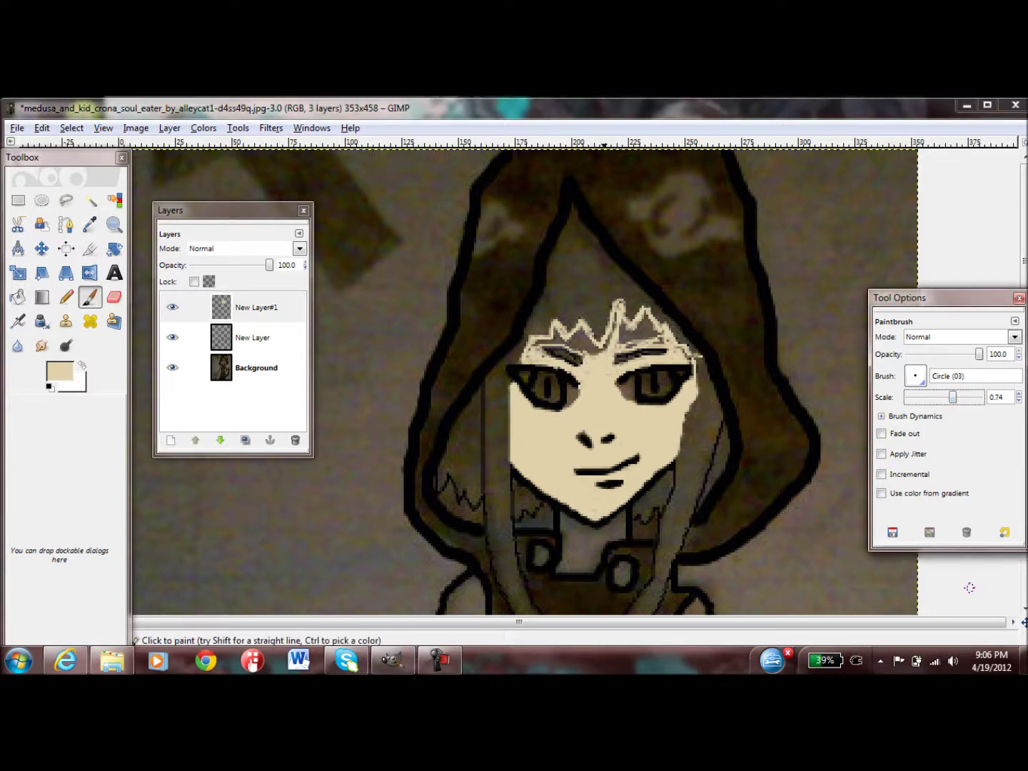
{"action": "mouse_move", "coordinate": [664, 338]}
{"action": "left_mouse_down"}
{"action": "mouse_move", "coordinate": [642, 321]}
{"action": "mouse_move", "coordinate": [659, 330]}
{"action": "mouse_move", "coordinate": [626, 329]}
{"action": "mouse_move", "coordinate": [614, 354]}
{"action": "mouse_move", "coordinate": [577, 332]}
{"action": "mouse_move", "coordinate": [566, 348]}
{"action": "mouse_move", "coordinate": [581, 327]}
{"action": "mouse_move", "coordinate": [563, 337]}
{"action": "left_mouse_up"}
{"action": "left_click_drag", "start_coordinate": [616, 301], "coordinate": [595, 343]}
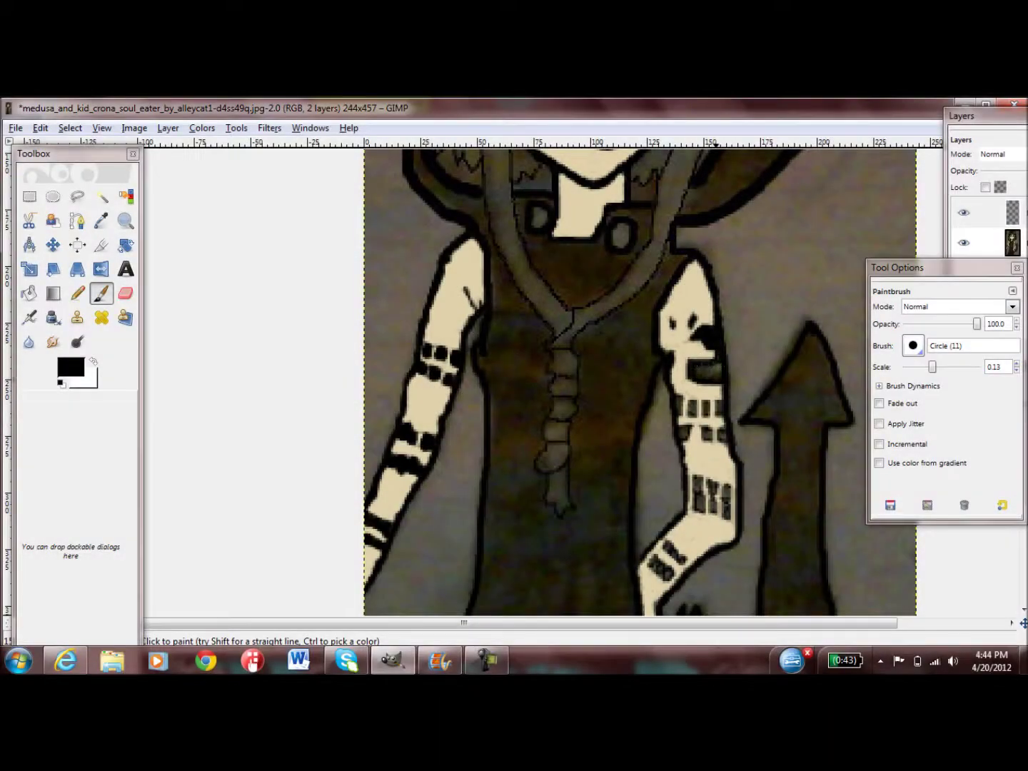
With a 0.33 black brush, thicken the skull and band markings on the right arm.
{"action": "left_click_drag", "start_coordinate": [716, 368], "coordinate": [700, 371]}
{"action": "scroll", "coordinate": [679, 279], "scroll_direction": "down", "scroll_amount": 3}
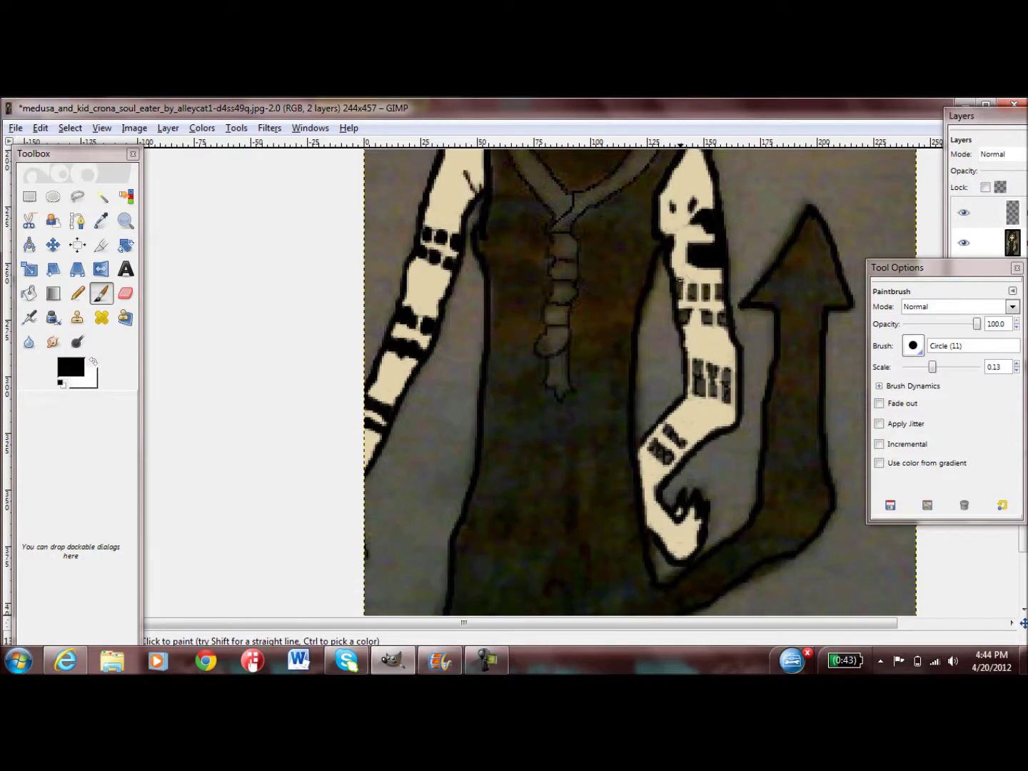
{"action": "left_click_drag", "start_coordinate": [932, 367], "coordinate": [943, 366]}
{"action": "mouse_move", "coordinate": [678, 289]}
{"action": "left_mouse_down"}
{"action": "mouse_move", "coordinate": [706, 290]}
{"action": "mouse_move", "coordinate": [688, 316]}
{"action": "mouse_move", "coordinate": [721, 319]}
{"action": "left_mouse_up"}
{"action": "scroll", "coordinate": [689, 228], "scroll_direction": "down", "scroll_amount": 3}
{"action": "mouse_move", "coordinate": [689, 246]}
{"action": "left_mouse_down"}
{"action": "mouse_move", "coordinate": [729, 257]}
{"action": "mouse_move", "coordinate": [714, 277]}
{"action": "mouse_move", "coordinate": [730, 279]}
{"action": "left_mouse_up"}
{"action": "mouse_move", "coordinate": [661, 308]}
{"action": "left_mouse_down"}
{"action": "mouse_move", "coordinate": [680, 325]}
{"action": "mouse_move", "coordinate": [675, 348]}
{"action": "left_mouse_up"}
Fill the robe's torso with large solid black strokes.
{"action": "scroll", "coordinate": [687, 337], "scroll_direction": "up", "scroll_amount": 3}
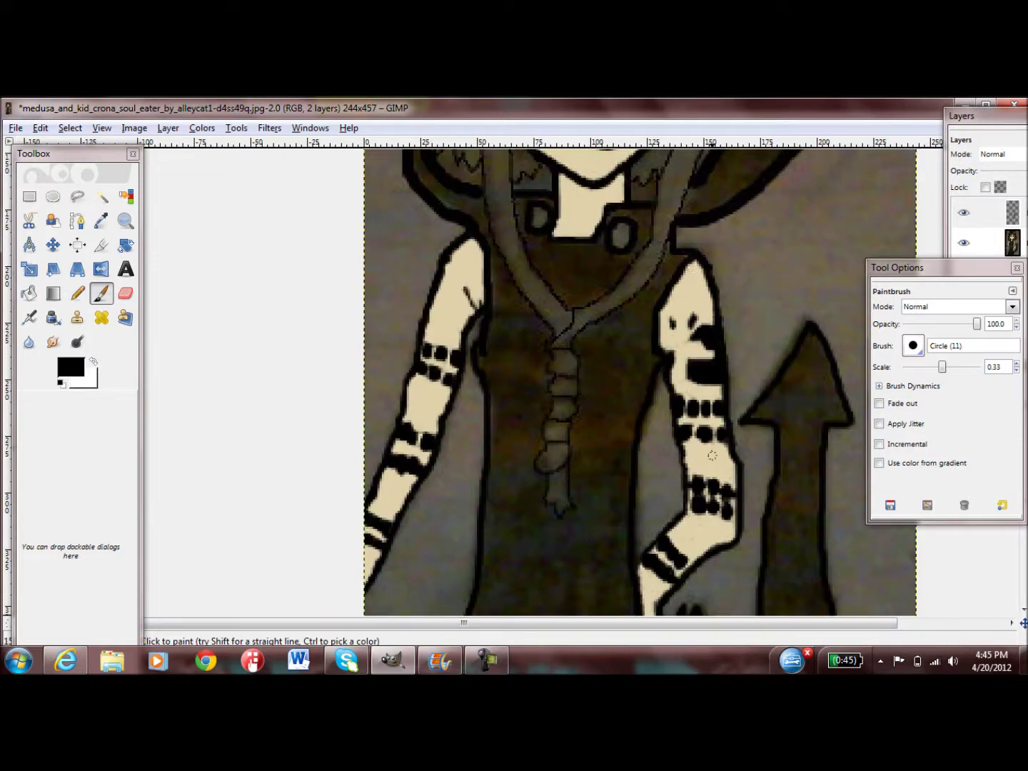
{"action": "scroll", "coordinate": [687, 338], "scroll_direction": "up", "scroll_amount": 3}
{"action": "scroll", "coordinate": [687, 338], "scroll_direction": "down", "scroll_amount": 6}
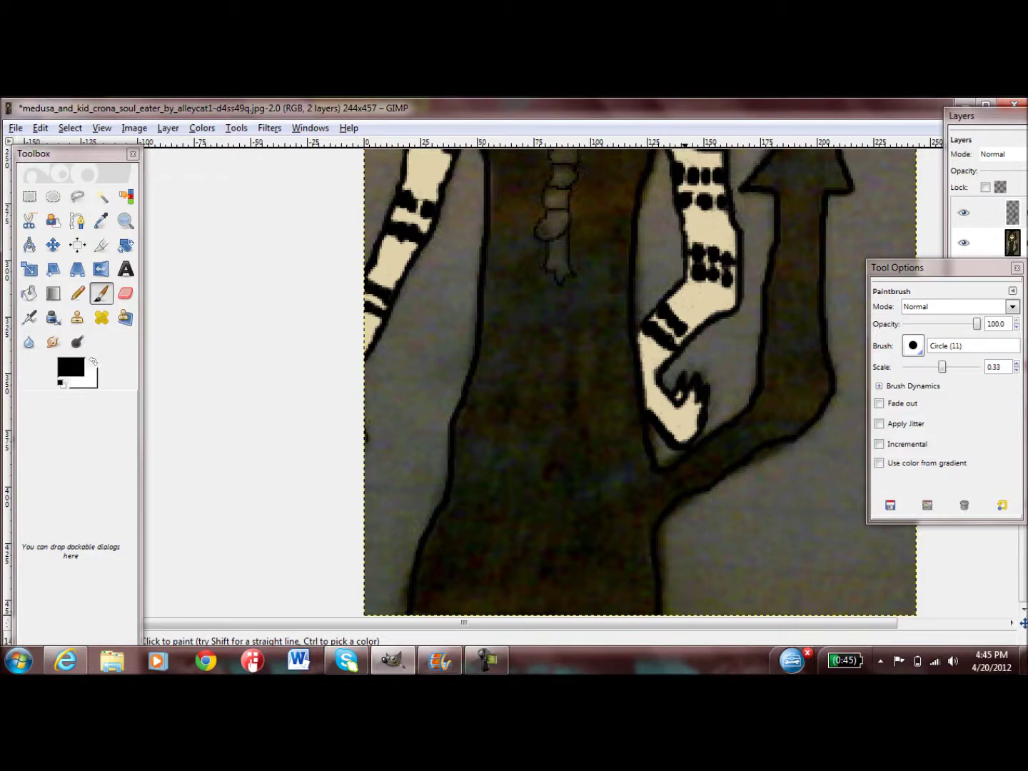
{"action": "scroll", "coordinate": [678, 289], "scroll_direction": "up", "scroll_amount": 2}
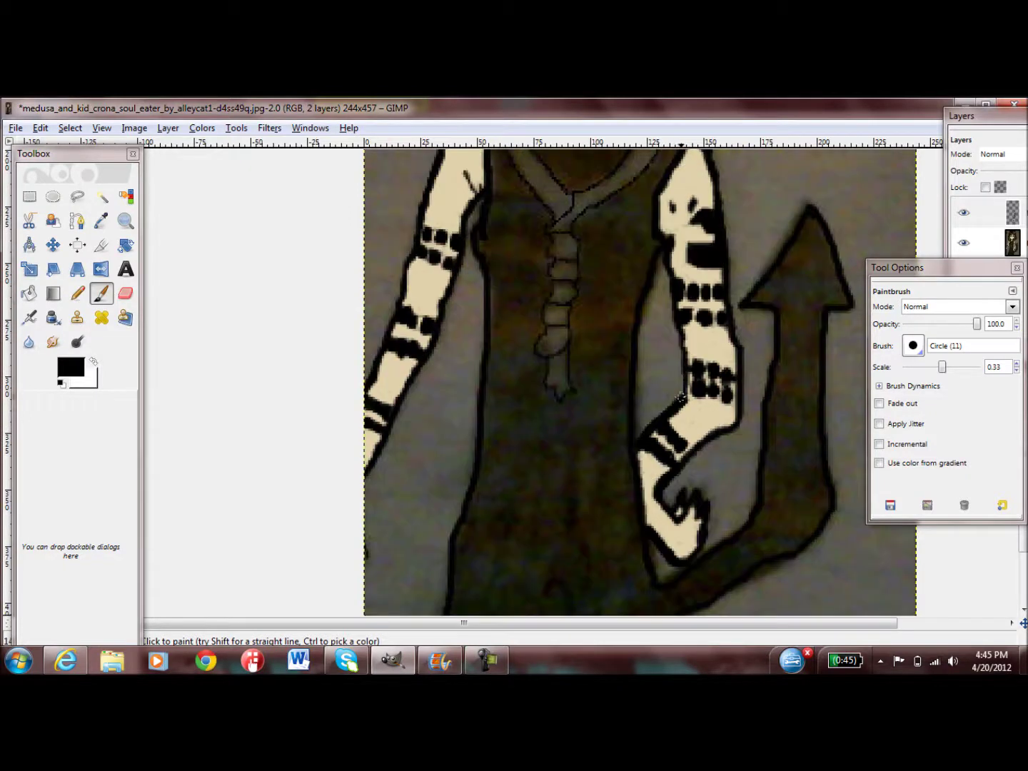
{"action": "scroll", "coordinate": [598, 287], "scroll_direction": "up", "scroll_amount": 2}
{"action": "left_click_drag", "start_coordinate": [622, 364], "coordinate": [590, 386]}
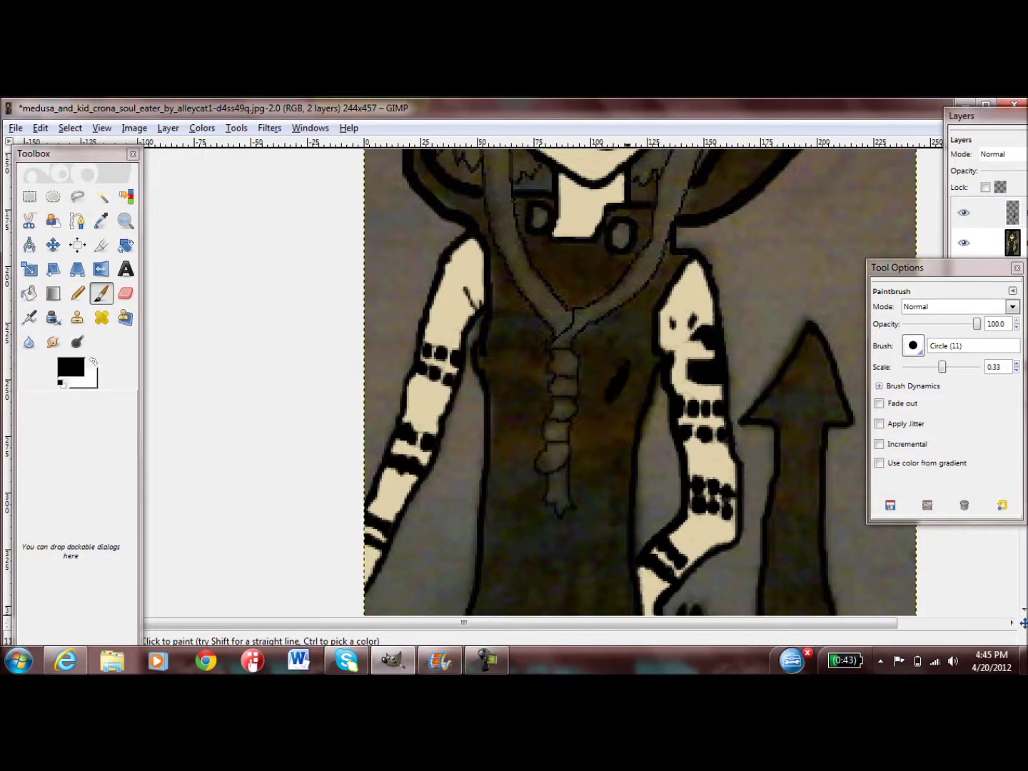
{"action": "mouse_move", "coordinate": [608, 340]}
{"action": "left_mouse_down"}
{"action": "mouse_move", "coordinate": [624, 382]}
{"action": "mouse_move", "coordinate": [624, 342]}
{"action": "mouse_move", "coordinate": [589, 338]}
{"action": "mouse_move", "coordinate": [633, 428]}
{"action": "left_mouse_up"}
{"action": "scroll", "coordinate": [633, 428], "scroll_direction": "down", "scroll_amount": 2}
{"action": "mouse_move", "coordinate": [614, 335]}
{"action": "left_mouse_down"}
{"action": "mouse_move", "coordinate": [582, 292]}
{"action": "mouse_move", "coordinate": [587, 372]}
{"action": "mouse_move", "coordinate": [614, 449]}
{"action": "mouse_move", "coordinate": [607, 465]}
{"action": "left_mouse_up"}
{"action": "scroll", "coordinate": [635, 250], "scroll_direction": "down", "scroll_amount": 2}
{"action": "mouse_move", "coordinate": [593, 314]}
{"action": "left_mouse_down"}
{"action": "mouse_move", "coordinate": [543, 364]}
{"action": "mouse_move", "coordinate": [558, 402]}
{"action": "mouse_move", "coordinate": [500, 421]}
{"action": "mouse_move", "coordinate": [474, 396]}
{"action": "mouse_move", "coordinate": [429, 607]}
{"action": "mouse_move", "coordinate": [428, 499]}
{"action": "mouse_move", "coordinate": [494, 453]}
{"action": "mouse_move", "coordinate": [414, 564]}
{"action": "mouse_move", "coordinate": [609, 600]}
{"action": "mouse_move", "coordinate": [645, 522]}
{"action": "mouse_move", "coordinate": [621, 386]}
{"action": "mouse_move", "coordinate": [500, 571]}
{"action": "mouse_move", "coordinate": [590, 399]}
{"action": "mouse_move", "coordinate": [500, 557]}
{"action": "left_mouse_up"}
{"action": "scroll", "coordinate": [557, 525], "scroll_direction": "up", "scroll_amount": 2}
{"action": "mouse_move", "coordinate": [465, 485]}
{"action": "left_mouse_down"}
{"action": "mouse_move", "coordinate": [571, 428]}
{"action": "mouse_move", "coordinate": [540, 397]}
{"action": "mouse_move", "coordinate": [498, 385]}
{"action": "mouse_move", "coordinate": [535, 357]}
{"action": "mouse_move", "coordinate": [491, 336]}
{"action": "mouse_move", "coordinate": [521, 319]}
{"action": "mouse_move", "coordinate": [527, 326]}
{"action": "mouse_move", "coordinate": [522, 272]}
{"action": "mouse_move", "coordinate": [500, 314]}
{"action": "left_mouse_up"}
{"action": "scroll", "coordinate": [511, 321], "scroll_direction": "up", "scroll_amount": 4}
{"action": "mouse_move", "coordinate": [499, 485]}
{"action": "left_mouse_down"}
{"action": "mouse_move", "coordinate": [484, 450]}
{"action": "mouse_move", "coordinate": [531, 491]}
{"action": "mouse_move", "coordinate": [530, 447]}
{"action": "mouse_move", "coordinate": [506, 408]}
{"action": "left_mouse_up"}
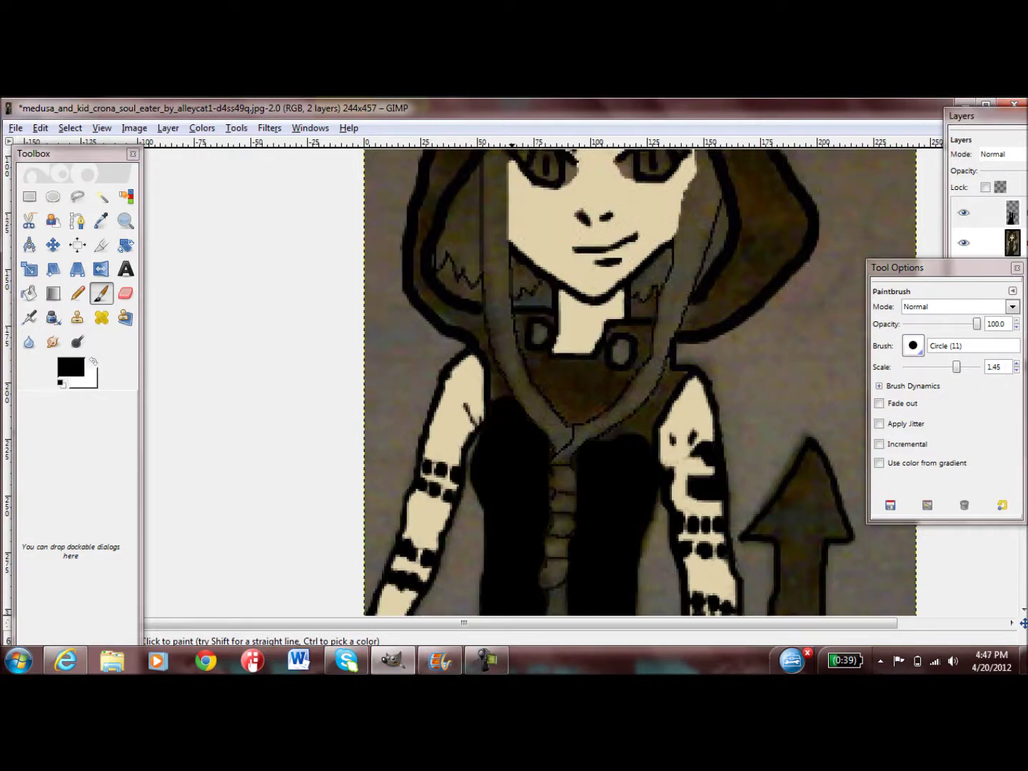
With a 0.23 black brush, paint the collar opening and darken the hood edges.
{"action": "left_click_drag", "start_coordinate": [564, 385], "coordinate": [575, 380]}
{"action": "left_click_drag", "start_coordinate": [957, 367], "coordinate": [938, 366]}
{"action": "mouse_move", "coordinate": [574, 408]}
{"action": "left_mouse_down"}
{"action": "mouse_move", "coordinate": [602, 414]}
{"action": "mouse_move", "coordinate": [571, 421]}
{"action": "mouse_move", "coordinate": [592, 403]}
{"action": "left_mouse_up"}
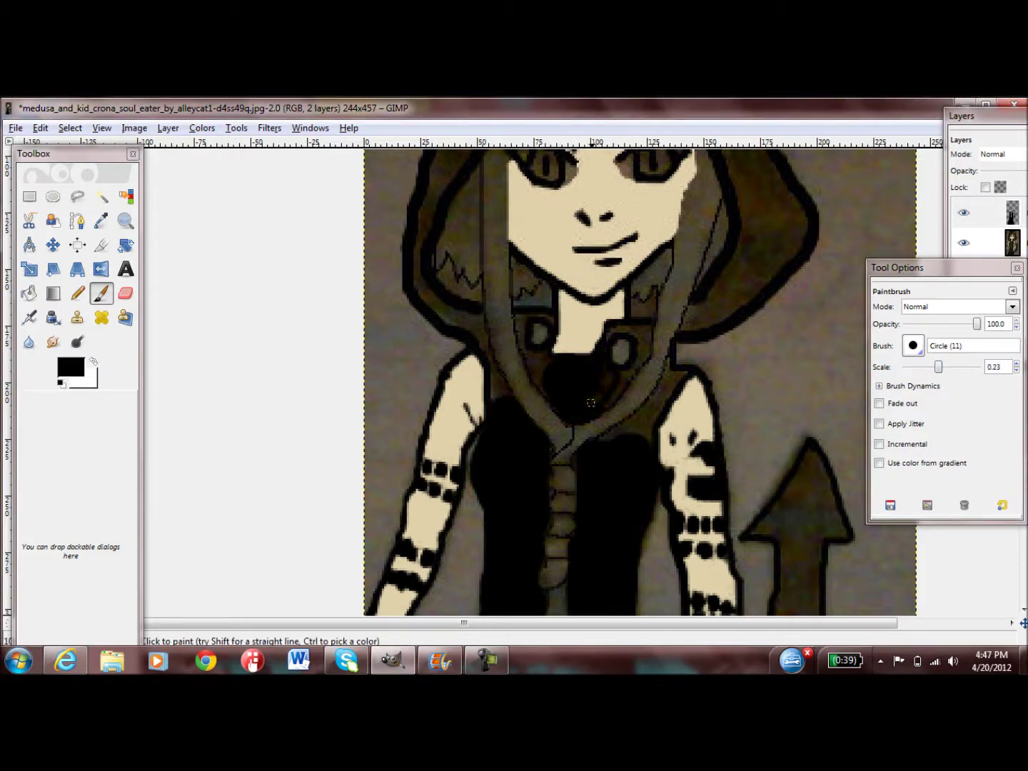
{"action": "mouse_move", "coordinate": [616, 330]}
{"action": "left_mouse_down"}
{"action": "mouse_move", "coordinate": [647, 330]}
{"action": "mouse_move", "coordinate": [627, 379]}
{"action": "mouse_move", "coordinate": [647, 347]}
{"action": "left_mouse_up"}
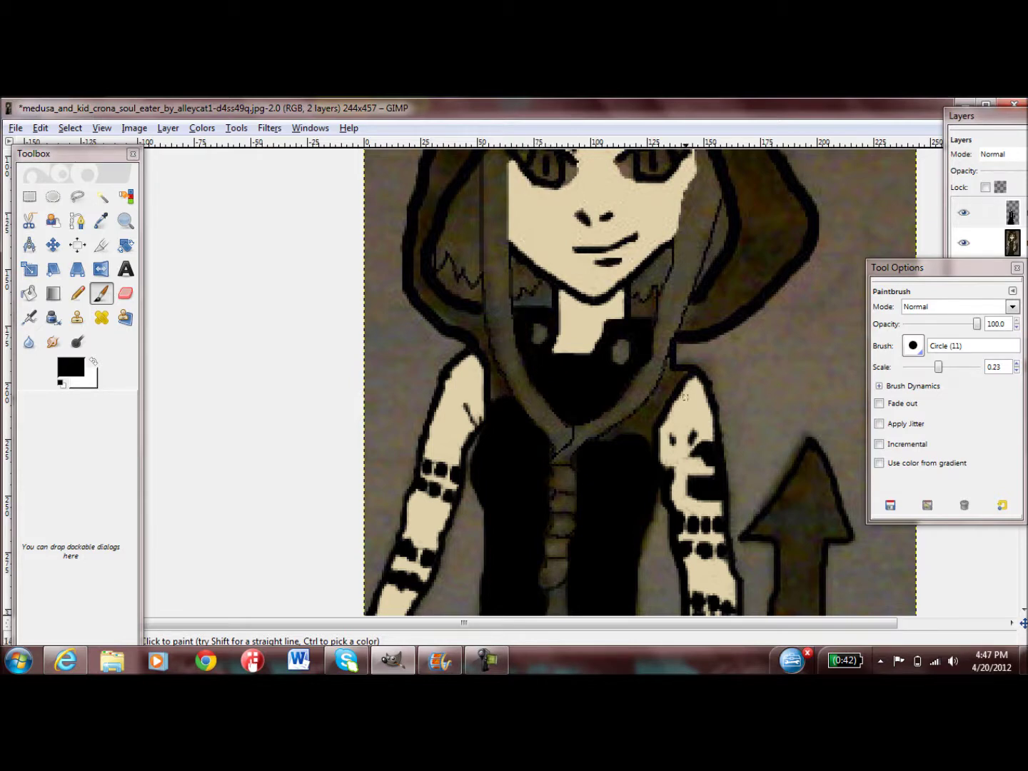
{"action": "left_click_drag", "start_coordinate": [670, 351], "coordinate": [652, 453]}
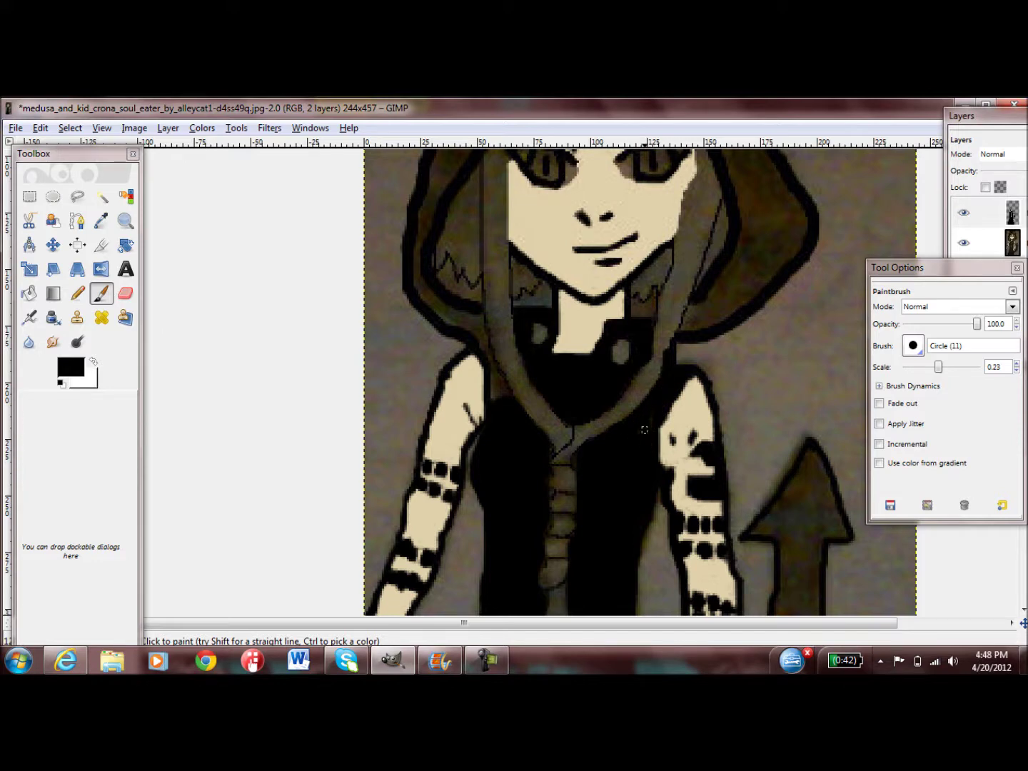
{"action": "left_click_drag", "start_coordinate": [497, 399], "coordinate": [482, 314]}
{"action": "scroll", "coordinate": [482, 337], "scroll_direction": "up", "scroll_amount": 3}
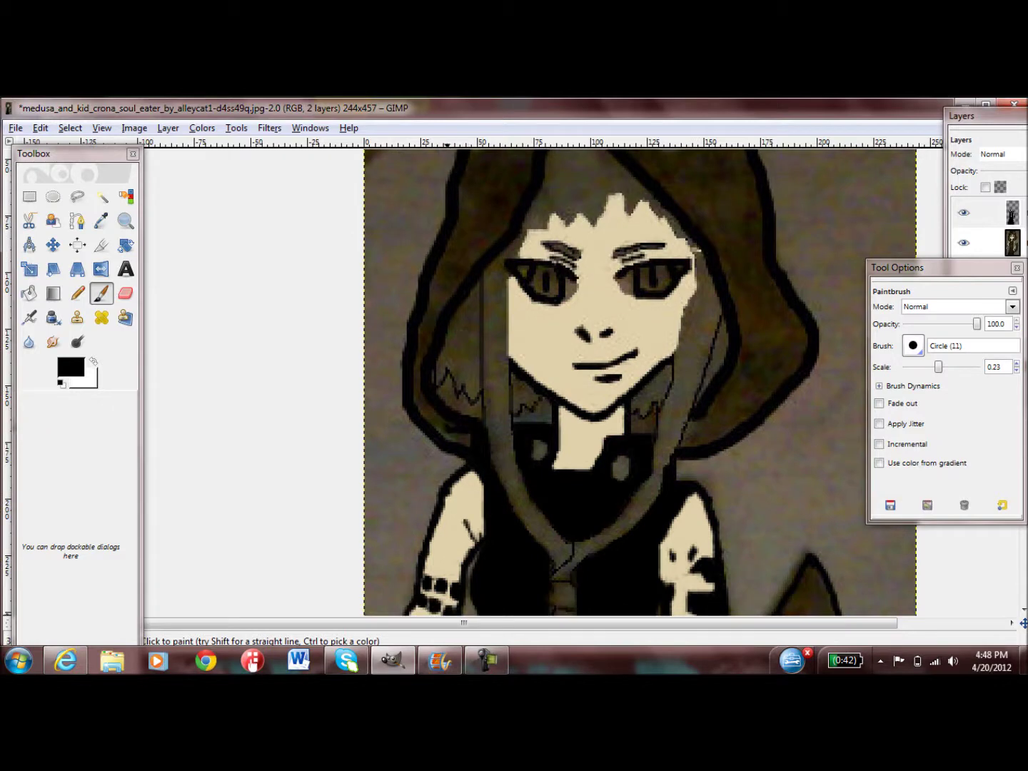
{"action": "mouse_move", "coordinate": [428, 413]}
{"action": "left_mouse_down"}
{"action": "mouse_move", "coordinate": [417, 380]}
{"action": "mouse_move", "coordinate": [421, 329]}
{"action": "mouse_move", "coordinate": [436, 308]}
{"action": "mouse_move", "coordinate": [435, 395]}
{"action": "mouse_move", "coordinate": [450, 372]}
{"action": "mouse_move", "coordinate": [437, 389]}
{"action": "mouse_move", "coordinate": [468, 371]}
{"action": "mouse_move", "coordinate": [461, 357]}
{"action": "mouse_move", "coordinate": [455, 372]}
{"action": "mouse_move", "coordinate": [485, 336]}
{"action": "mouse_move", "coordinate": [472, 307]}
{"action": "mouse_move", "coordinate": [493, 331]}
{"action": "mouse_move", "coordinate": [504, 299]}
{"action": "mouse_move", "coordinate": [477, 299]}
{"action": "mouse_move", "coordinate": [500, 329]}
{"action": "mouse_move", "coordinate": [512, 282]}
{"action": "mouse_move", "coordinate": [468, 296]}
{"action": "mouse_move", "coordinate": [472, 250]}
{"action": "mouse_move", "coordinate": [514, 236]}
{"action": "mouse_move", "coordinate": [510, 200]}
{"action": "mouse_move", "coordinate": [479, 202]}
{"action": "left_mouse_up"}
{"action": "scroll", "coordinate": [435, 309], "scroll_direction": "up", "scroll_amount": 3}
At brush scale 0.55, fill the hood black around the ear, emblem and both sides.
{"action": "left_click_drag", "start_coordinate": [938, 367], "coordinate": [948, 366]}
{"action": "mouse_move", "coordinate": [492, 264]}
{"action": "left_mouse_down"}
{"action": "mouse_move", "coordinate": [512, 235]}
{"action": "mouse_move", "coordinate": [529, 286]}
{"action": "left_mouse_up"}
{"action": "mouse_move", "coordinate": [528, 287]}
{"action": "left_mouse_down"}
{"action": "mouse_move", "coordinate": [525, 209]}
{"action": "mouse_move", "coordinate": [493, 190]}
{"action": "mouse_move", "coordinate": [557, 161]}
{"action": "mouse_move", "coordinate": [579, 168]}
{"action": "left_mouse_up"}
{"action": "mouse_move", "coordinate": [710, 515]}
{"action": "left_mouse_down"}
{"action": "mouse_move", "coordinate": [739, 532]}
{"action": "mouse_move", "coordinate": [707, 521]}
{"action": "mouse_move", "coordinate": [758, 492]}
{"action": "mouse_move", "coordinate": [799, 432]}
{"action": "mouse_move", "coordinate": [750, 453]}
{"action": "mouse_move", "coordinate": [774, 455]}
{"action": "mouse_move", "coordinate": [787, 420]}
{"action": "mouse_move", "coordinate": [727, 346]}
{"action": "left_mouse_up"}
{"action": "mouse_move", "coordinate": [759, 400]}
{"action": "left_mouse_down"}
{"action": "mouse_move", "coordinate": [757, 367]}
{"action": "mouse_move", "coordinate": [722, 343]}
{"action": "mouse_move", "coordinate": [753, 332]}
{"action": "mouse_move", "coordinate": [682, 293]}
{"action": "mouse_move", "coordinate": [739, 303]}
{"action": "mouse_move", "coordinate": [739, 337]}
{"action": "mouse_move", "coordinate": [754, 303]}
{"action": "left_mouse_up"}
{"action": "mouse_move", "coordinate": [705, 167]}
{"action": "left_mouse_down"}
{"action": "mouse_move", "coordinate": [739, 211]}
{"action": "mouse_move", "coordinate": [732, 235]}
{"action": "mouse_move", "coordinate": [707, 153]}
{"action": "mouse_move", "coordinate": [625, 189]}
{"action": "mouse_move", "coordinate": [671, 247]}
{"action": "mouse_move", "coordinate": [742, 271]}
{"action": "mouse_move", "coordinate": [697, 286]}
{"action": "mouse_move", "coordinate": [656, 284]}
{"action": "mouse_move", "coordinate": [665, 271]}
{"action": "mouse_move", "coordinate": [570, 158]}
{"action": "mouse_move", "coordinate": [666, 153]}
{"action": "mouse_move", "coordinate": [616, 192]}
{"action": "left_mouse_up"}
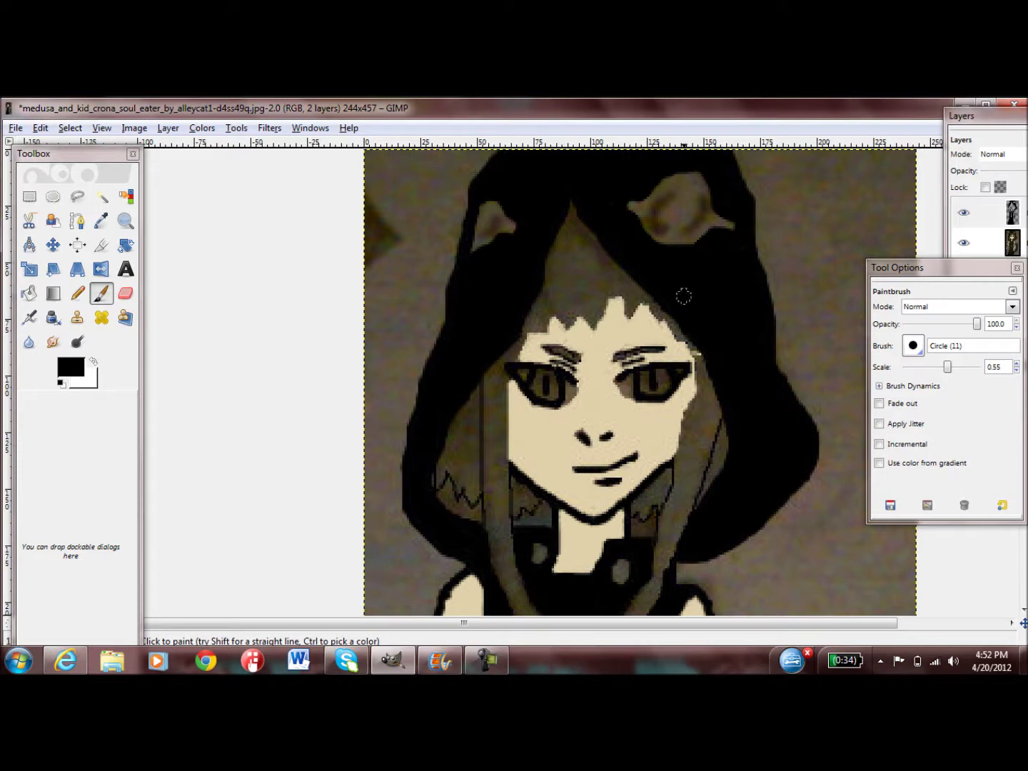
{"action": "left_click_drag", "start_coordinate": [454, 250], "coordinate": [452, 324]}
Outline the arrow-shaped tail in black and start darkening the hood's right ear.
{"action": "scroll", "coordinate": [664, 413], "scroll_direction": "down", "scroll_amount": 10}
{"action": "mouse_move", "coordinate": [778, 394]}
{"action": "left_mouse_down"}
{"action": "mouse_move", "coordinate": [668, 472]}
{"action": "mouse_move", "coordinate": [738, 447]}
{"action": "mouse_move", "coordinate": [714, 500]}
{"action": "mouse_move", "coordinate": [826, 399]}
{"action": "mouse_move", "coordinate": [834, 195]}
{"action": "left_mouse_up"}
{"action": "scroll", "coordinate": [828, 200], "scroll_direction": "up", "scroll_amount": 3}
{"action": "mouse_move", "coordinate": [769, 314]}
{"action": "left_mouse_down"}
{"action": "mouse_move", "coordinate": [738, 304]}
{"action": "mouse_move", "coordinate": [820, 175]}
{"action": "mouse_move", "coordinate": [861, 311]}
{"action": "mouse_move", "coordinate": [774, 278]}
{"action": "mouse_move", "coordinate": [820, 228]}
{"action": "mouse_move", "coordinate": [792, 296]}
{"action": "mouse_move", "coordinate": [786, 365]}
{"action": "mouse_move", "coordinate": [780, 335]}
{"action": "mouse_move", "coordinate": [786, 503]}
{"action": "mouse_move", "coordinate": [806, 410]}
{"action": "mouse_move", "coordinate": [787, 547]}
{"action": "mouse_move", "coordinate": [742, 514]}
{"action": "mouse_move", "coordinate": [766, 441]}
{"action": "mouse_move", "coordinate": [707, 491]}
{"action": "left_mouse_up"}
{"action": "scroll", "coordinate": [707, 491], "scroll_direction": "down", "scroll_amount": 3}
{"action": "mouse_move", "coordinate": [816, 430]}
{"action": "left_mouse_down"}
{"action": "mouse_move", "coordinate": [835, 203]}
{"action": "mouse_move", "coordinate": [801, 457]}
{"action": "left_mouse_up"}
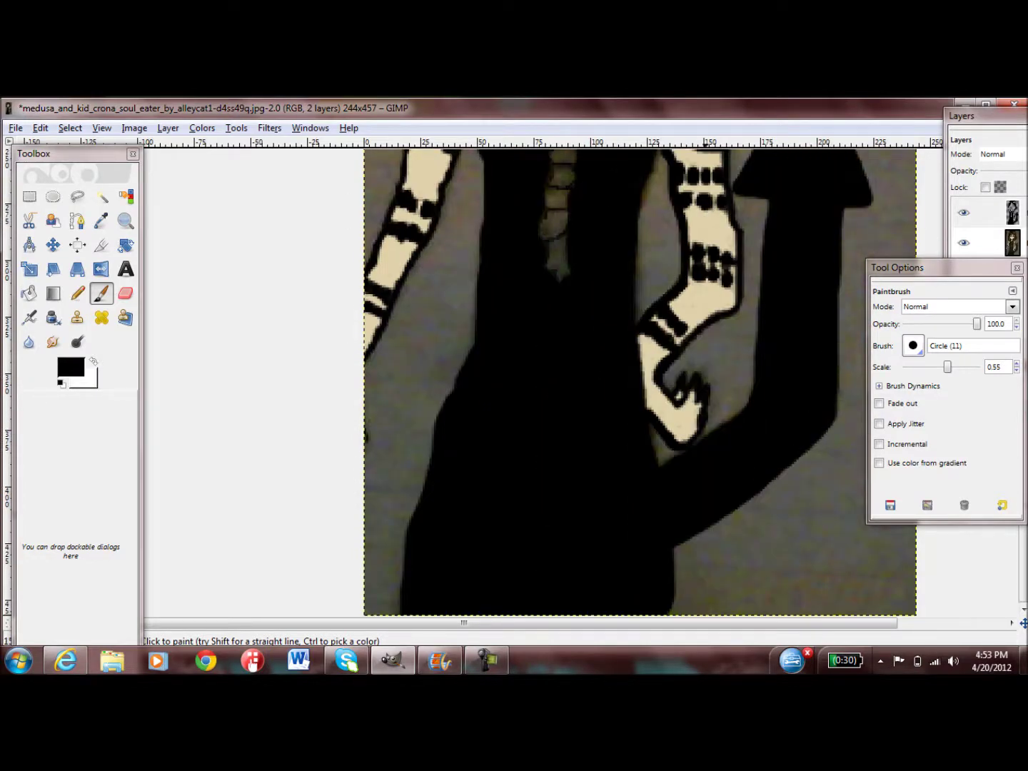
{"action": "scroll", "coordinate": [746, 358], "scroll_direction": "up", "scroll_amount": 15}
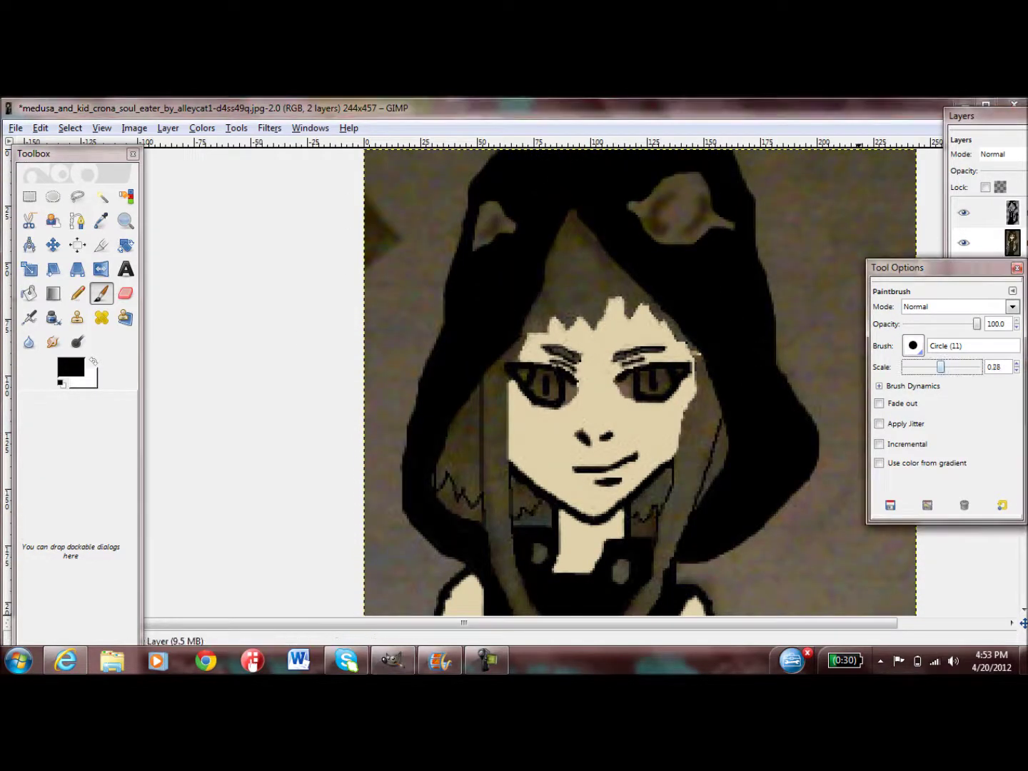
{"action": "left_click_drag", "start_coordinate": [948, 366], "coordinate": [935, 366]}
{"action": "left_click", "coordinate": [692, 225]}
Finish darkening the hood's right ear, then set the foreground colour to white.
{"action": "mouse_move", "coordinate": [686, 235]}
{"action": "left_mouse_down"}
{"action": "mouse_move", "coordinate": [707, 196]}
{"action": "mouse_move", "coordinate": [691, 230]}
{"action": "mouse_move", "coordinate": [661, 196]}
{"action": "mouse_move", "coordinate": [652, 227]}
{"action": "left_mouse_up"}
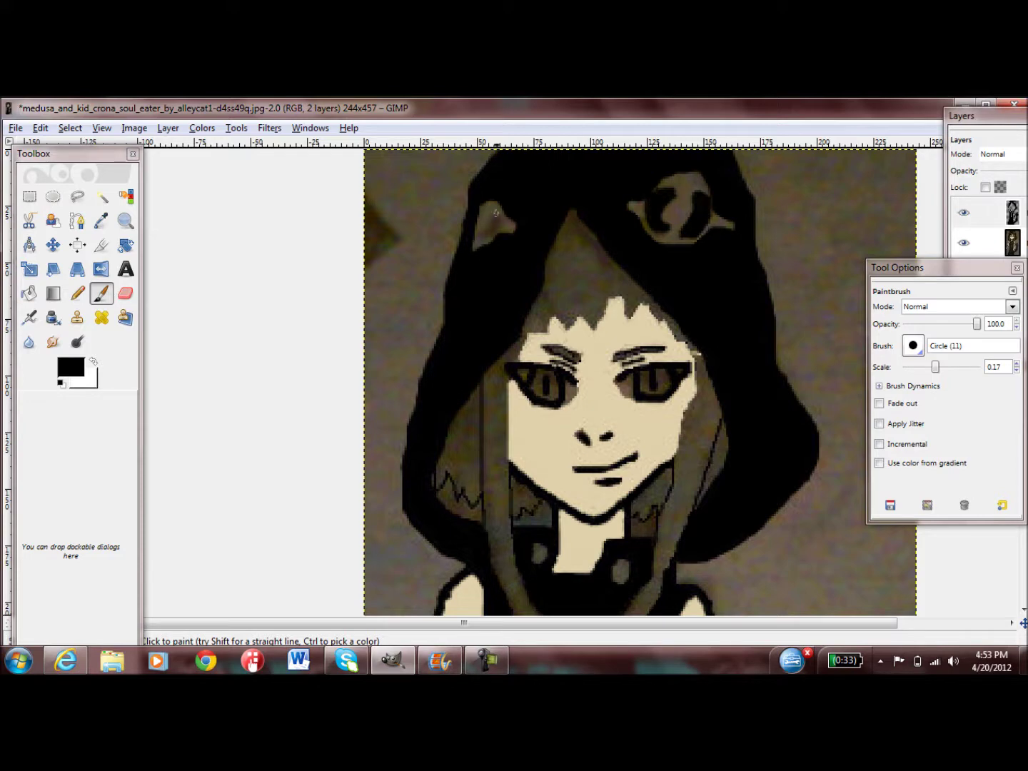
{"action": "left_click", "coordinate": [71, 367]}
{"action": "left_click", "coordinate": [395, 407]}
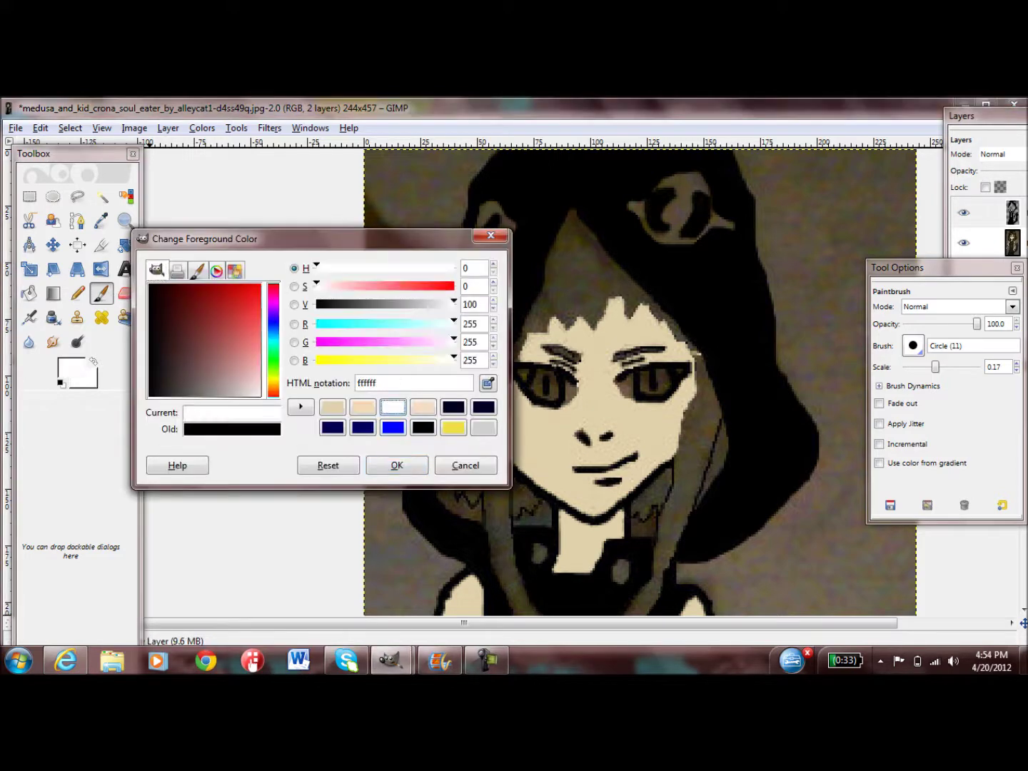
{"action": "left_click", "coordinate": [396, 464]}
Paint the large white eye symbol at top right and the small left ear shape.
{"action": "mouse_move", "coordinate": [682, 199]}
{"action": "left_mouse_down"}
{"action": "mouse_move", "coordinate": [664, 223]}
{"action": "mouse_move", "coordinate": [685, 197]}
{"action": "mouse_move", "coordinate": [674, 213]}
{"action": "left_mouse_up"}
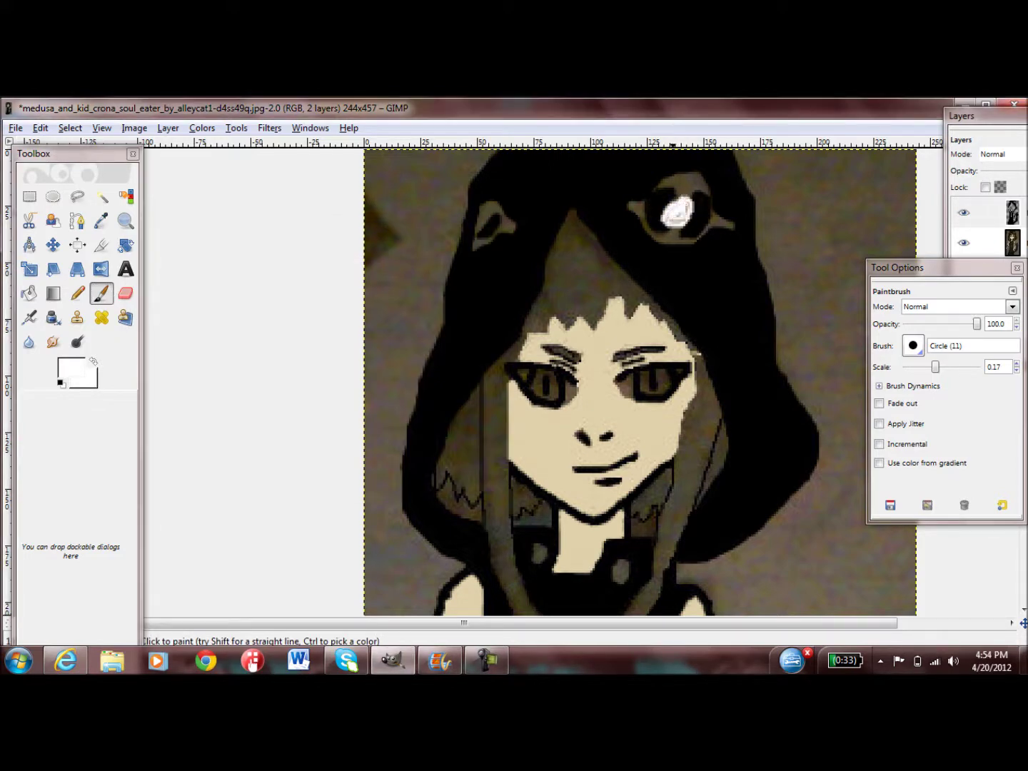
{"action": "mouse_move", "coordinate": [699, 179]}
{"action": "left_mouse_down"}
{"action": "mouse_move", "coordinate": [659, 190]}
{"action": "mouse_move", "coordinate": [689, 190]}
{"action": "left_mouse_up"}
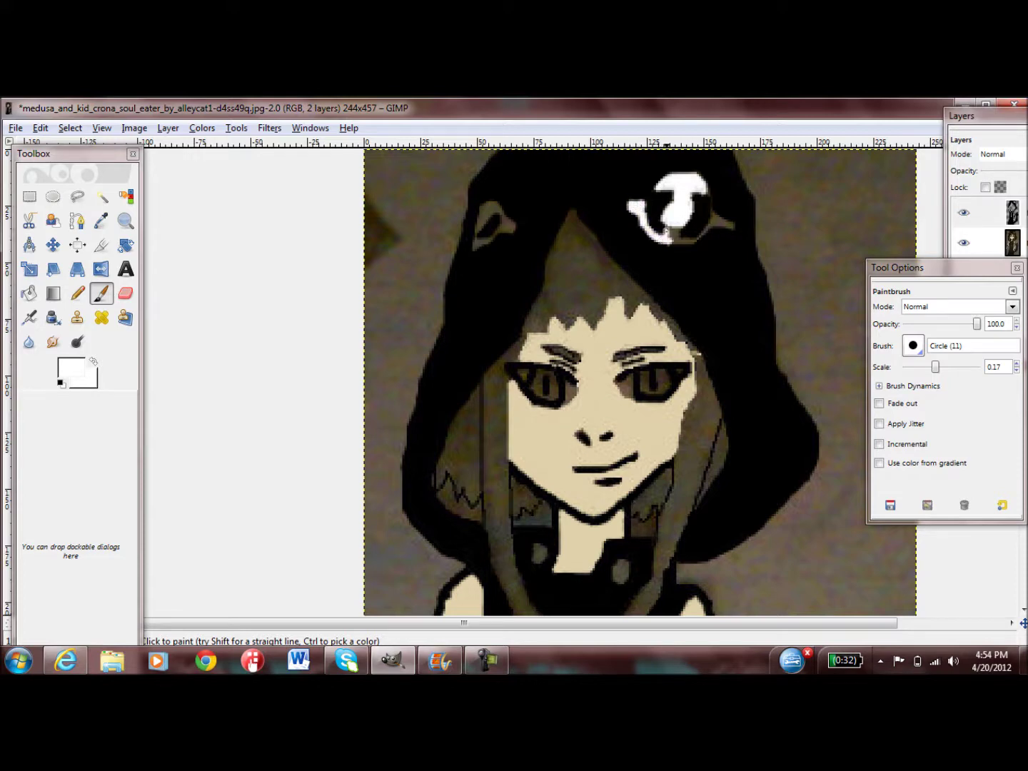
{"action": "left_click_drag", "start_coordinate": [690, 244], "coordinate": [704, 230]}
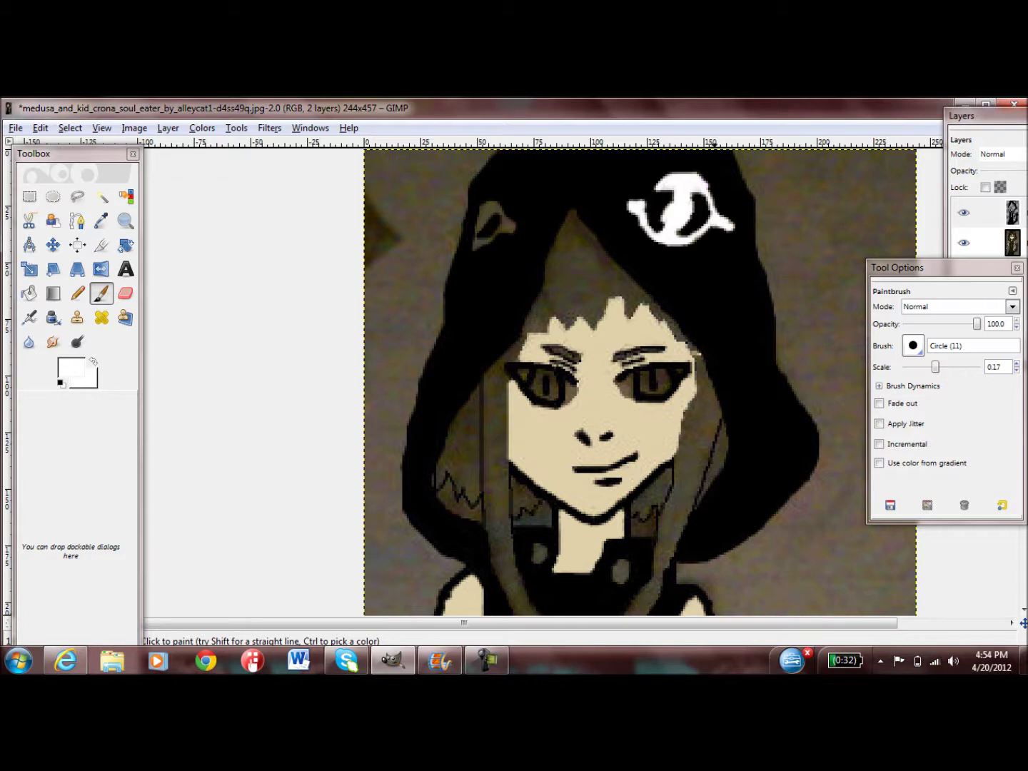
{"action": "left_click_drag", "start_coordinate": [505, 225], "coordinate": [494, 239]}
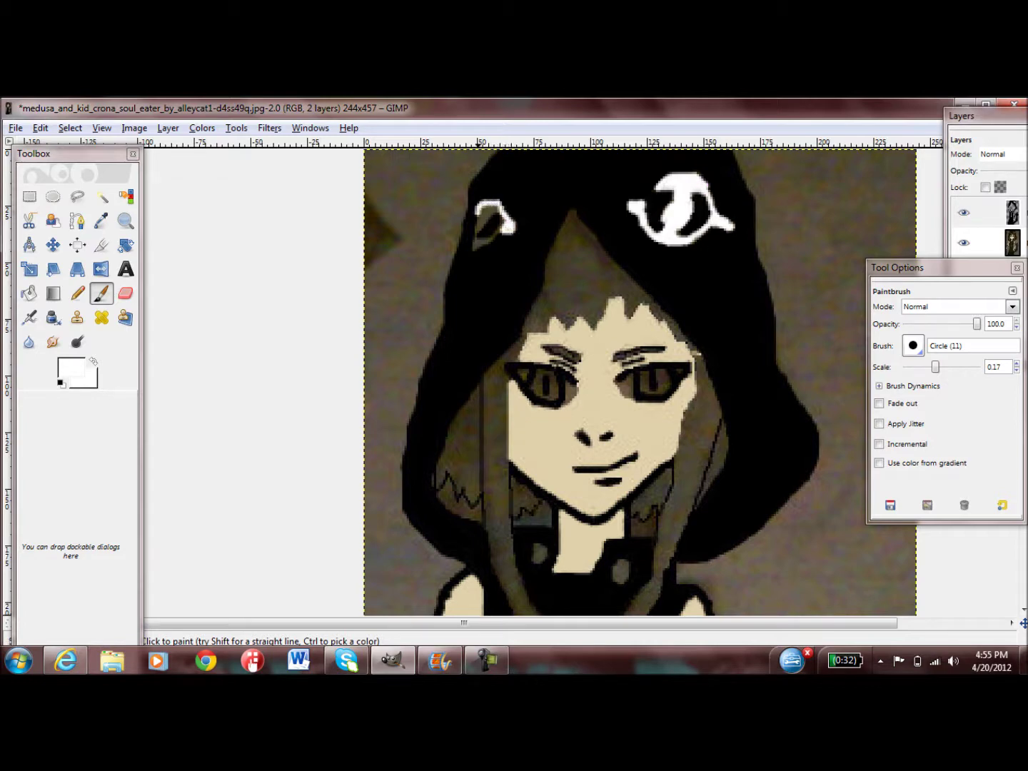
{"action": "left_click_drag", "start_coordinate": [502, 209], "coordinate": [479, 235]}
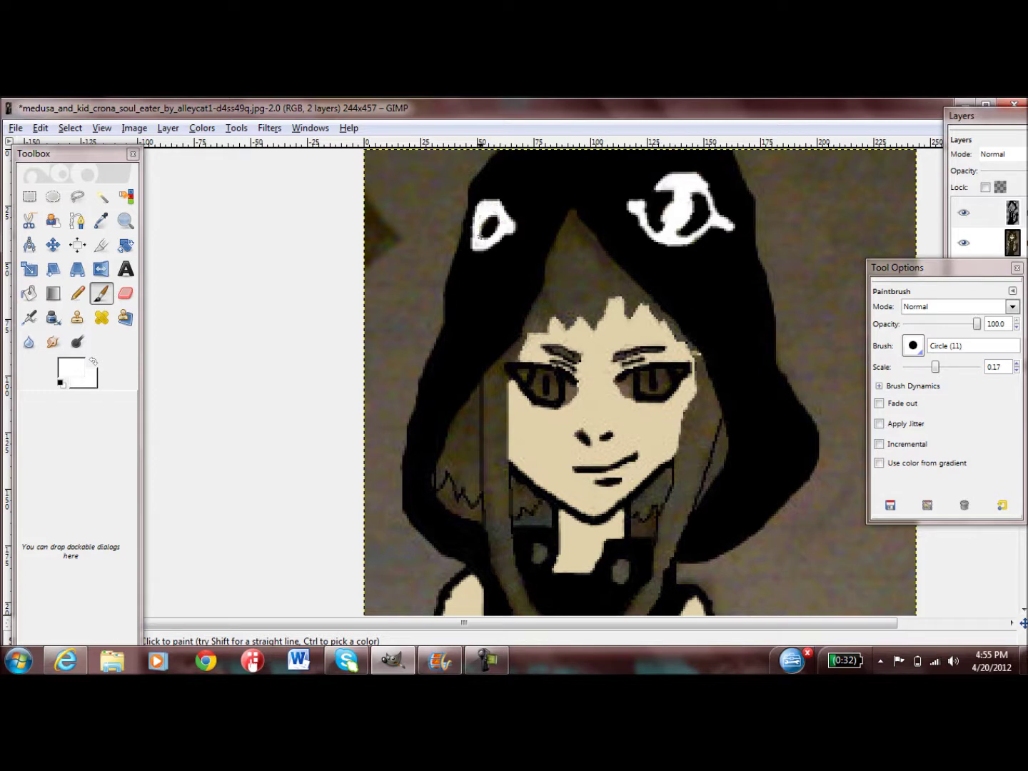
Set the foreground colour to a warm golden yellow (dccf5e).
{"action": "left_click", "coordinate": [72, 370]}
{"action": "left_click_drag", "start_coordinate": [282, 172], "coordinate": [295, 172]}
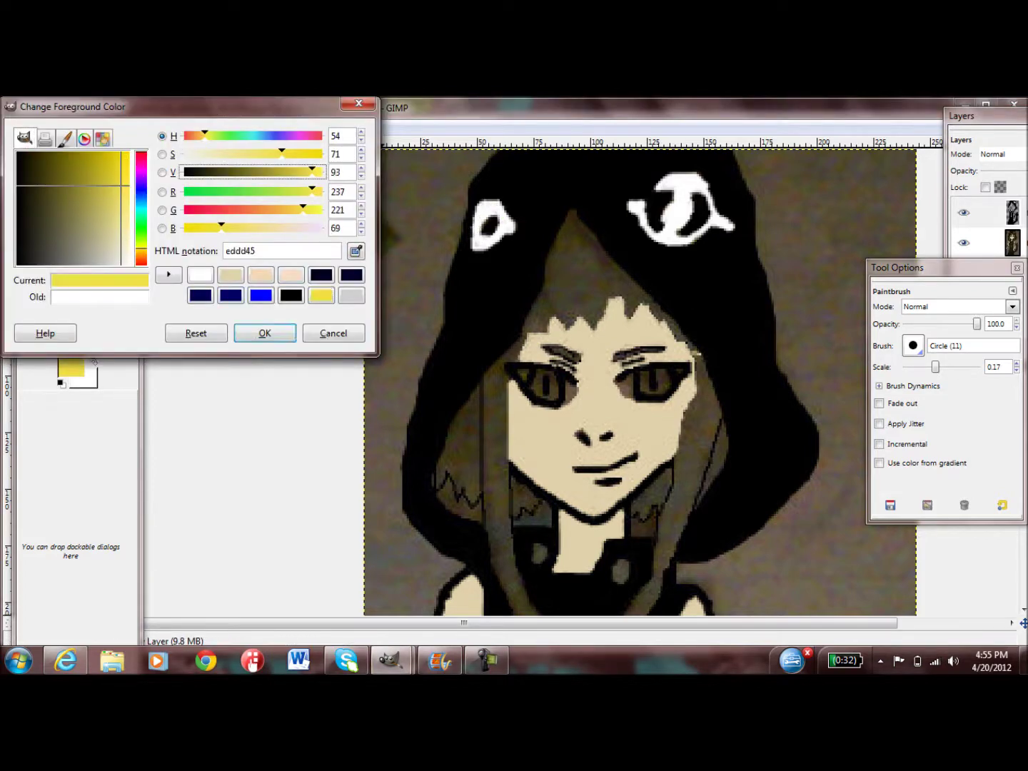
{"action": "left_click", "coordinate": [694, 429]}
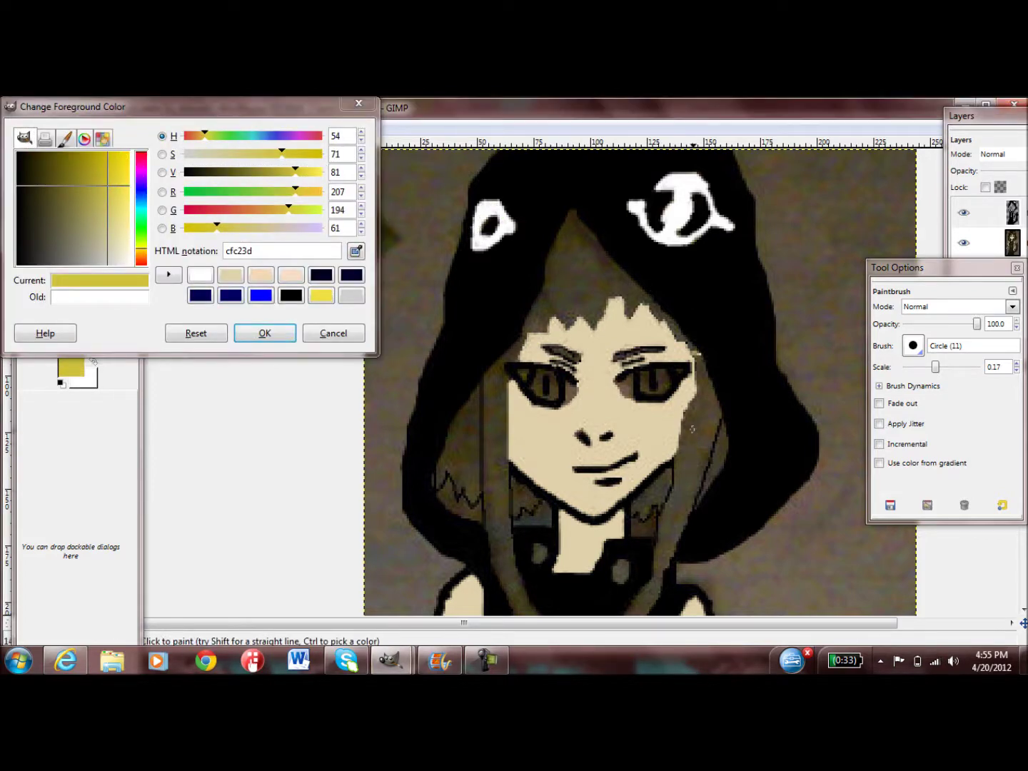
{"action": "left_click_drag", "start_coordinate": [281, 154], "coordinate": [309, 191]}
{"action": "left_click_drag", "start_coordinate": [203, 136], "coordinate": [205, 135]}
{"action": "mouse_move", "coordinate": [288, 154]}
{"action": "left_mouse_down"}
{"action": "mouse_move", "coordinate": [263, 153]}
{"action": "mouse_move", "coordinate": [303, 172]}
{"action": "left_mouse_up"}
With a slightly larger brush, paint yellow hair down the right cheek, jaw and neck.
{"action": "left_click", "coordinate": [701, 432]}
{"action": "mouse_move", "coordinate": [689, 418]}
{"action": "left_mouse_down"}
{"action": "mouse_move", "coordinate": [686, 457]}
{"action": "mouse_move", "coordinate": [700, 468]}
{"action": "mouse_move", "coordinate": [655, 512]}
{"action": "mouse_move", "coordinate": [674, 467]}
{"action": "mouse_move", "coordinate": [637, 511]}
{"action": "mouse_move", "coordinate": [663, 488]}
{"action": "left_mouse_up"}
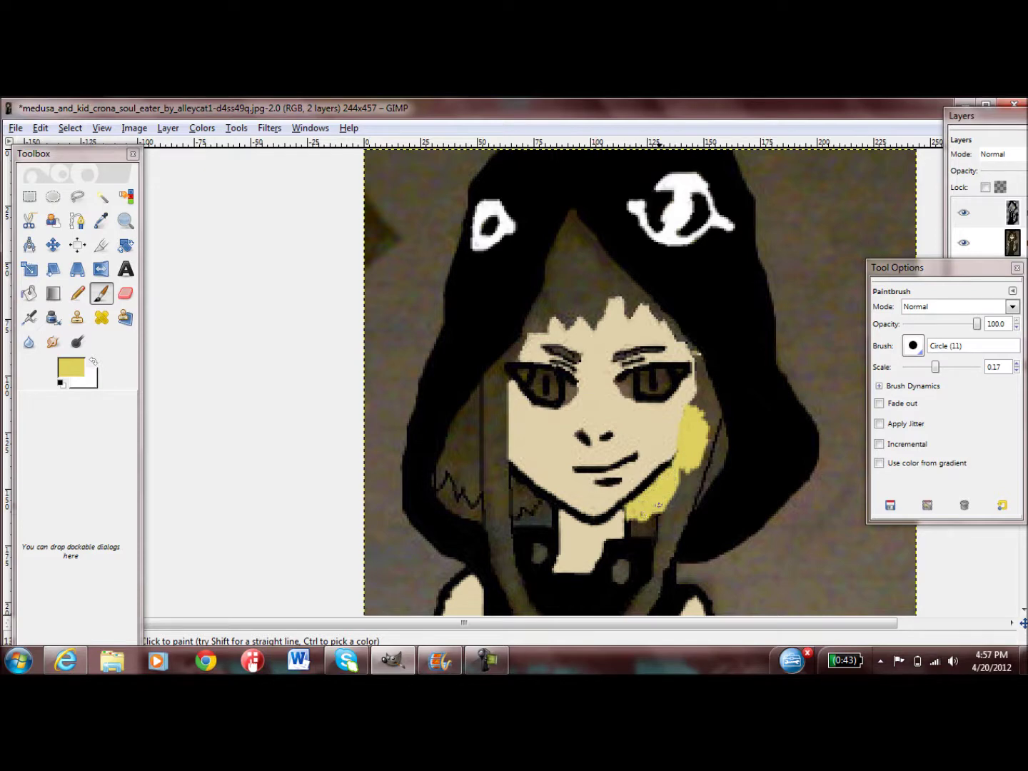
{"action": "left_click_drag", "start_coordinate": [705, 418], "coordinate": [677, 485]}
{"action": "left_click_drag", "start_coordinate": [935, 366], "coordinate": [942, 366]}
{"action": "scroll", "coordinate": [653, 272], "scroll_direction": "down", "scroll_amount": 5}
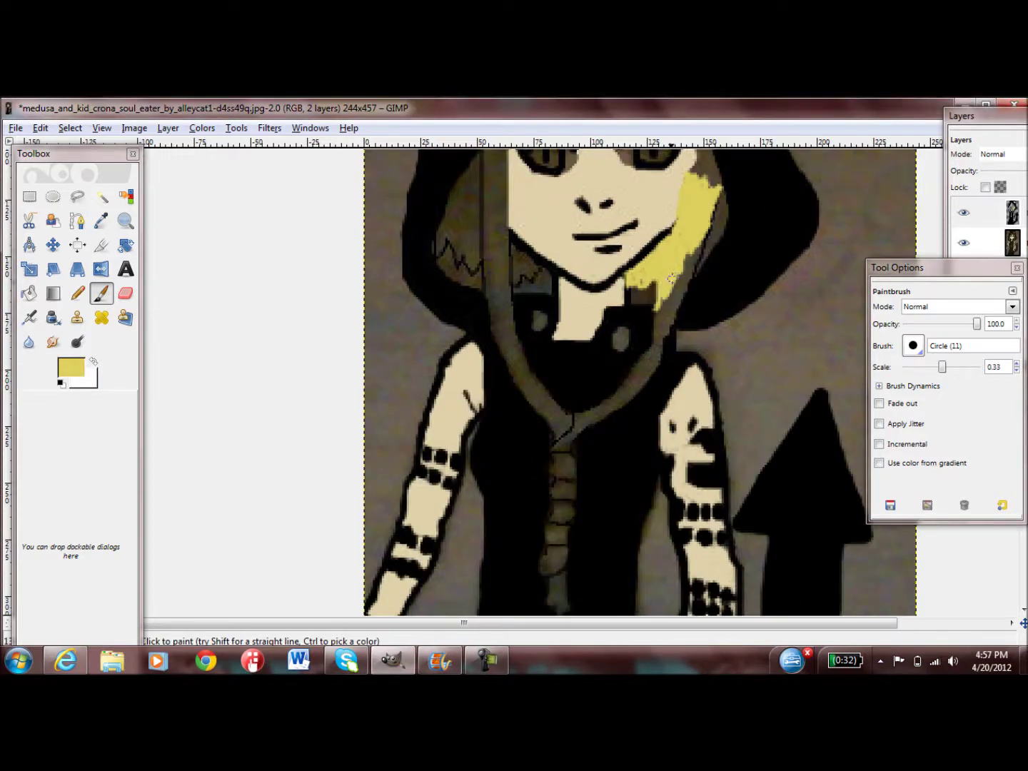
{"action": "mouse_move", "coordinate": [675, 218]}
{"action": "left_mouse_down"}
{"action": "mouse_move", "coordinate": [625, 270]}
{"action": "mouse_move", "coordinate": [678, 264]}
{"action": "mouse_move", "coordinate": [726, 214]}
{"action": "mouse_move", "coordinate": [706, 238]}
{"action": "mouse_move", "coordinate": [692, 187]}
{"action": "left_mouse_up"}
{"action": "mouse_move", "coordinate": [670, 280]}
{"action": "left_mouse_down"}
{"action": "mouse_move", "coordinate": [643, 382]}
{"action": "mouse_move", "coordinate": [662, 300]}
{"action": "mouse_move", "coordinate": [692, 272]}
{"action": "left_mouse_up"}
{"action": "mouse_move", "coordinate": [648, 356]}
{"action": "left_mouse_down"}
{"action": "mouse_move", "coordinate": [646, 382]}
{"action": "mouse_move", "coordinate": [584, 415]}
{"action": "mouse_move", "coordinate": [553, 450]}
{"action": "mouse_move", "coordinate": [611, 414]}
{"action": "mouse_move", "coordinate": [569, 439]}
{"action": "left_mouse_up"}
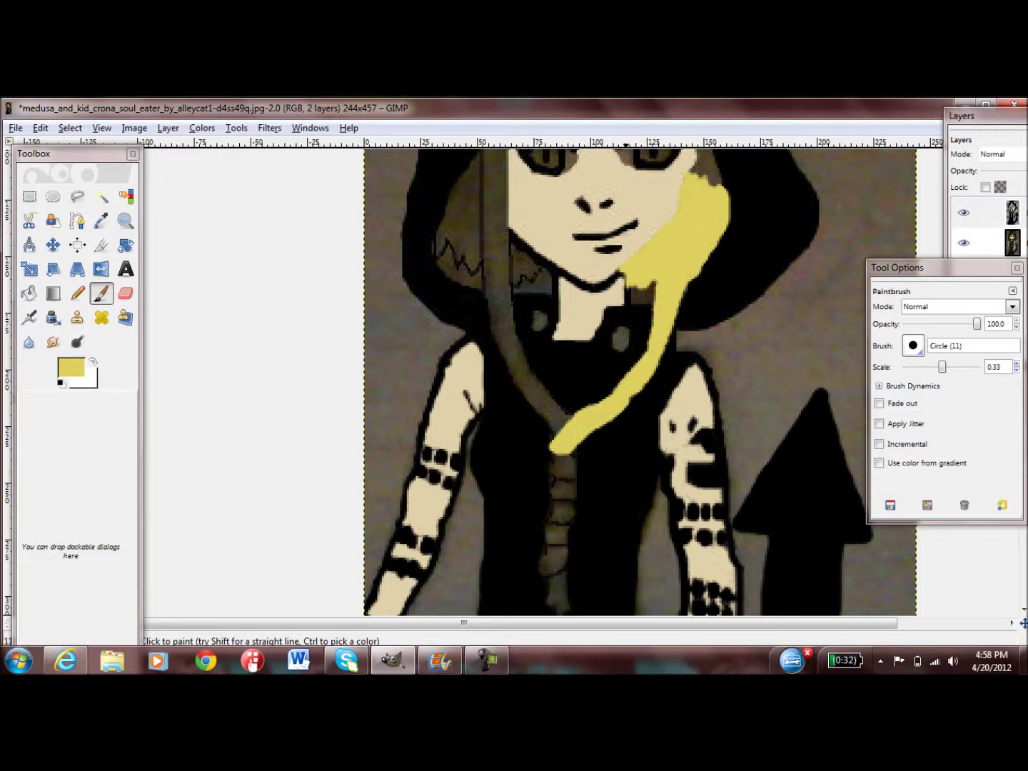
Paint the left-side hair strand yellow and join it into the V.
{"action": "scroll", "coordinate": [634, 398], "scroll_direction": "up", "scroll_amount": 5}
{"action": "mouse_move", "coordinate": [485, 371]}
{"action": "left_mouse_down"}
{"action": "mouse_move", "coordinate": [500, 394]}
{"action": "mouse_move", "coordinate": [517, 346]}
{"action": "mouse_move", "coordinate": [493, 385]}
{"action": "left_mouse_up"}
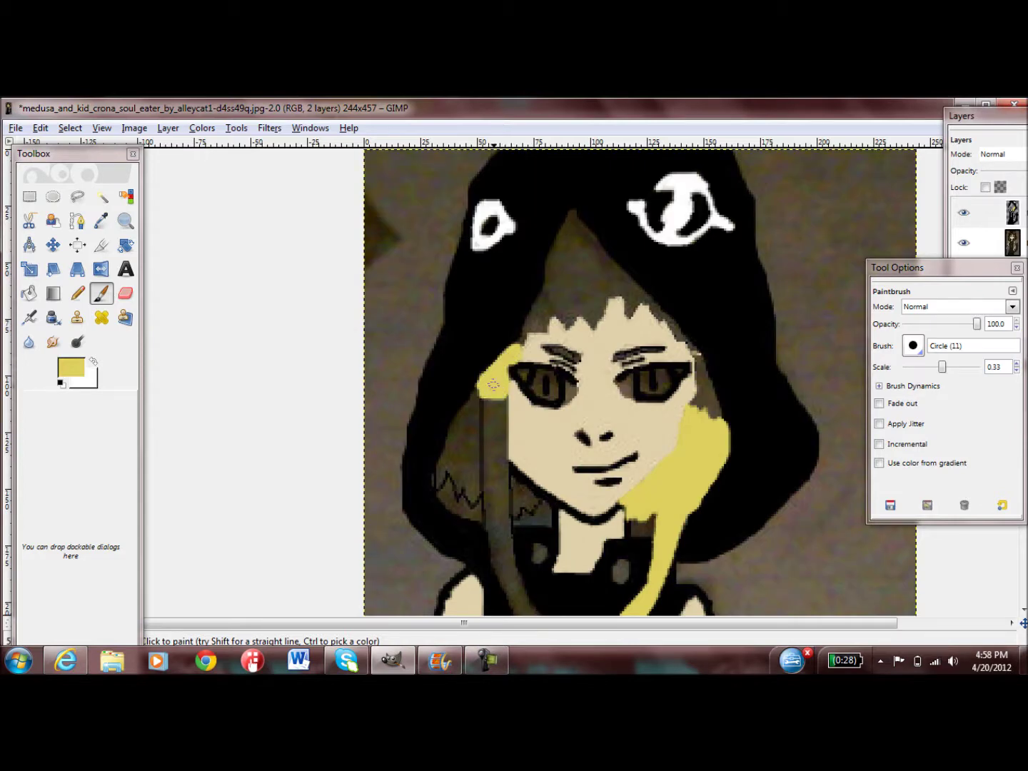
{"action": "scroll", "coordinate": [489, 386], "scroll_direction": "down", "scroll_amount": 3}
{"action": "mouse_move", "coordinate": [480, 278]}
{"action": "left_mouse_down"}
{"action": "mouse_move", "coordinate": [481, 361]}
{"action": "mouse_move", "coordinate": [508, 386]}
{"action": "mouse_move", "coordinate": [509, 293]}
{"action": "mouse_move", "coordinate": [497, 304]}
{"action": "mouse_move", "coordinate": [493, 386]}
{"action": "mouse_move", "coordinate": [494, 371]}
{"action": "left_mouse_up"}
{"action": "mouse_move", "coordinate": [492, 263]}
{"action": "left_mouse_down"}
{"action": "mouse_move", "coordinate": [450, 314]}
{"action": "mouse_move", "coordinate": [435, 368]}
{"action": "mouse_move", "coordinate": [472, 386]}
{"action": "mouse_move", "coordinate": [471, 286]}
{"action": "mouse_move", "coordinate": [446, 365]}
{"action": "mouse_move", "coordinate": [461, 363]}
{"action": "mouse_move", "coordinate": [454, 328]}
{"action": "left_mouse_up"}
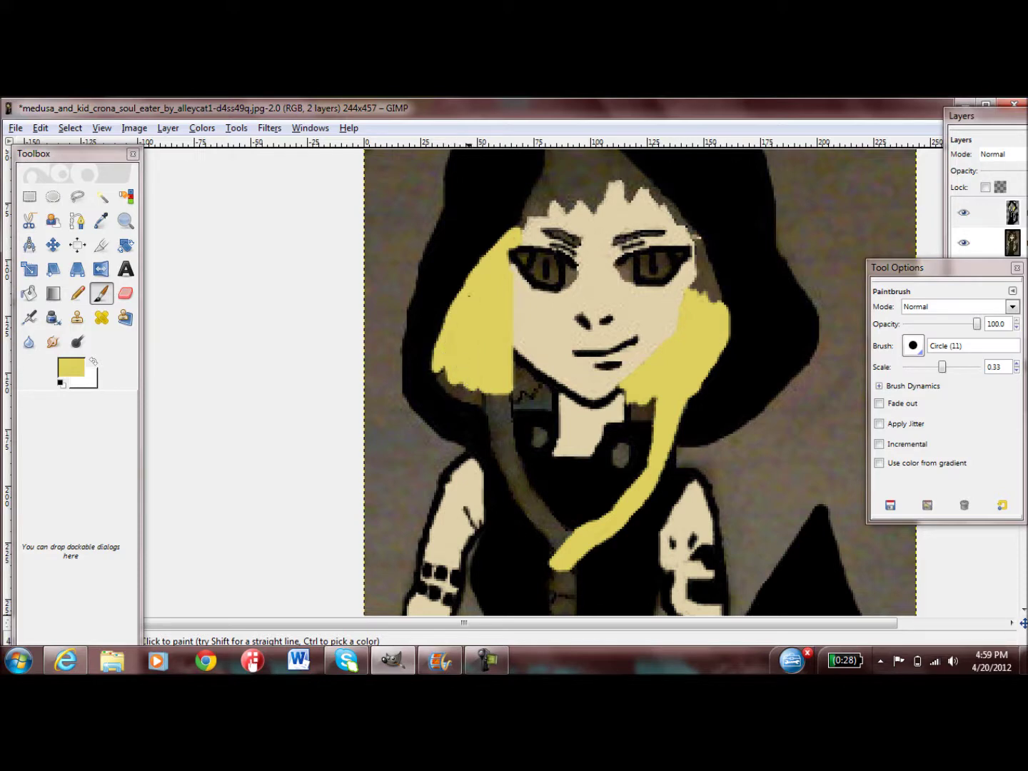
{"action": "scroll", "coordinate": [553, 394], "scroll_direction": "down", "scroll_amount": 3}
{"action": "mouse_move", "coordinate": [485, 278]}
{"action": "left_mouse_down"}
{"action": "mouse_move", "coordinate": [509, 327]}
{"action": "mouse_move", "coordinate": [503, 292]}
{"action": "mouse_move", "coordinate": [499, 338]}
{"action": "mouse_move", "coordinate": [490, 335]}
{"action": "left_mouse_up"}
{"action": "scroll", "coordinate": [485, 259], "scroll_direction": "down", "scroll_amount": 3}
{"action": "mouse_move", "coordinate": [508, 208]}
{"action": "left_mouse_down"}
{"action": "mouse_move", "coordinate": [525, 255]}
{"action": "mouse_move", "coordinate": [508, 214]}
{"action": "mouse_move", "coordinate": [501, 227]}
{"action": "mouse_move", "coordinate": [546, 299]}
{"action": "mouse_move", "coordinate": [568, 309]}
{"action": "left_mouse_up"}
{"action": "mouse_move", "coordinate": [522, 250]}
{"action": "left_mouse_down"}
{"action": "mouse_move", "coordinate": [561, 307]}
{"action": "mouse_move", "coordinate": [526, 257]}
{"action": "left_mouse_up"}
{"action": "scroll", "coordinate": [527, 264], "scroll_direction": "up", "scroll_amount": 3}
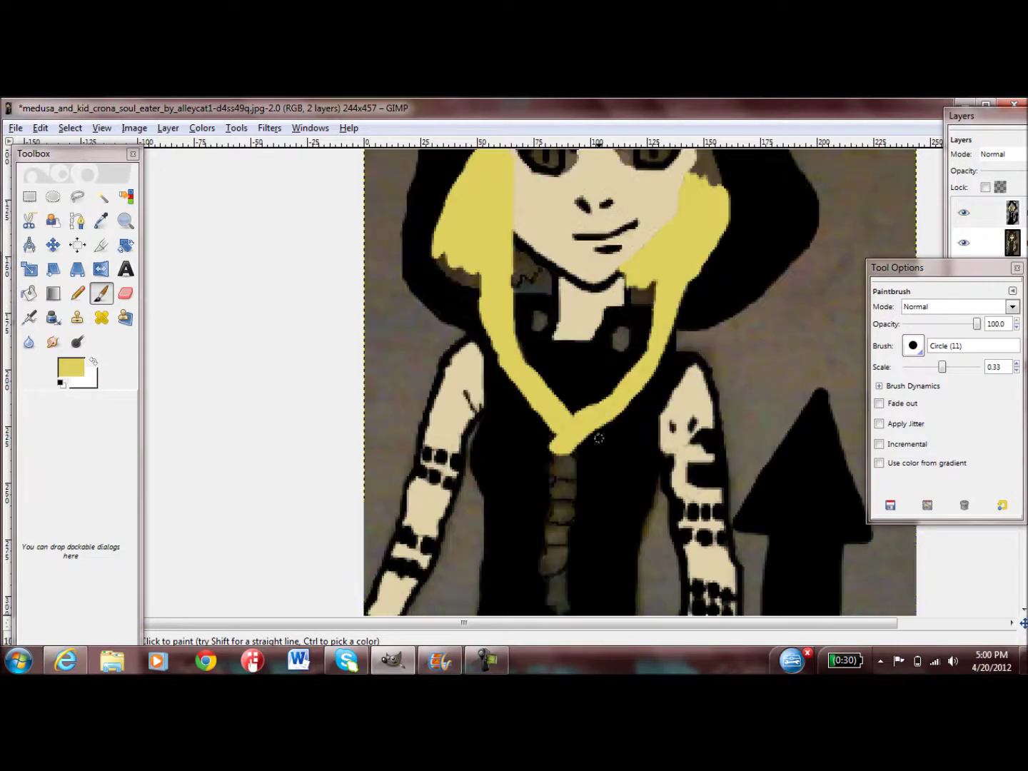
{"action": "left_click_drag", "start_coordinate": [516, 244], "coordinate": [531, 265]}
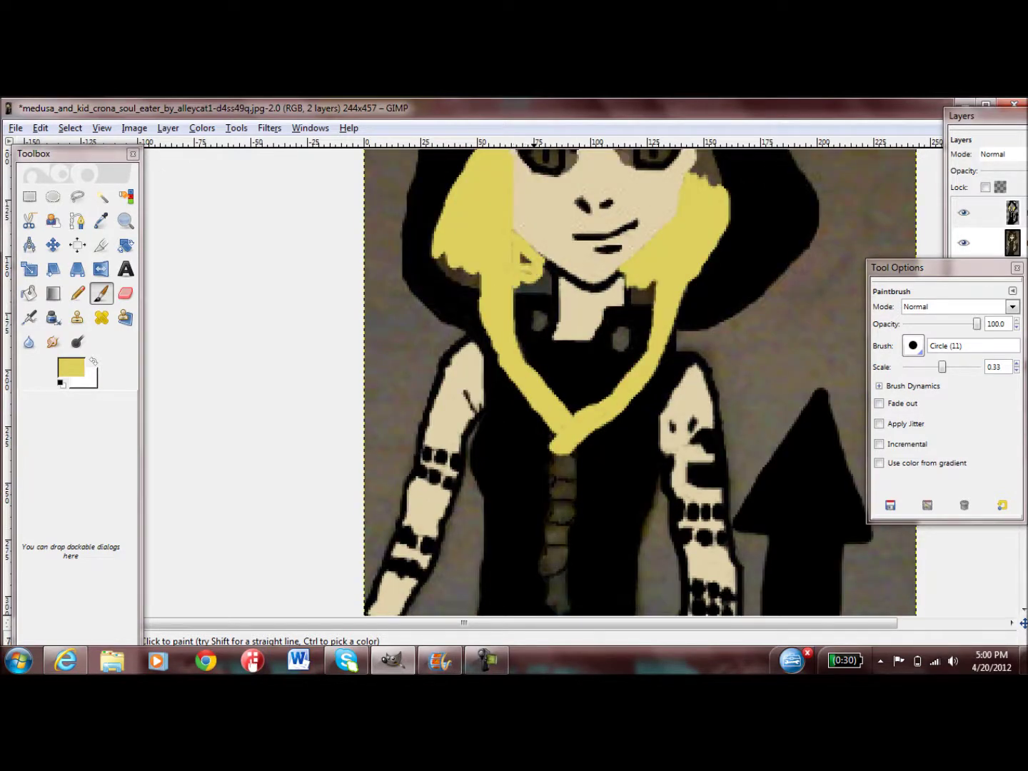
{"action": "scroll", "coordinate": [543, 259], "scroll_direction": "up", "scroll_amount": 3}
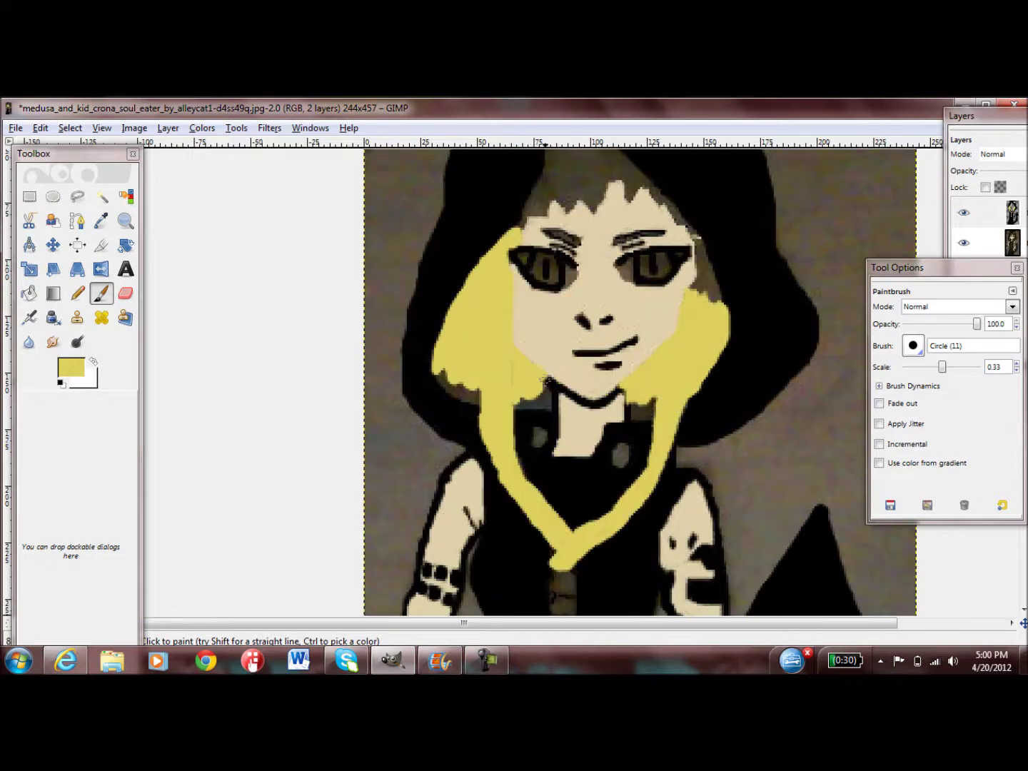
Cover the dark patch by the right eye, the bangs and the chest braid in yellow.
{"action": "mouse_move", "coordinate": [695, 287]}
{"action": "left_mouse_down"}
{"action": "mouse_move", "coordinate": [698, 235]}
{"action": "mouse_move", "coordinate": [720, 307]}
{"action": "mouse_move", "coordinate": [705, 241]}
{"action": "mouse_move", "coordinate": [677, 219]}
{"action": "left_mouse_up"}
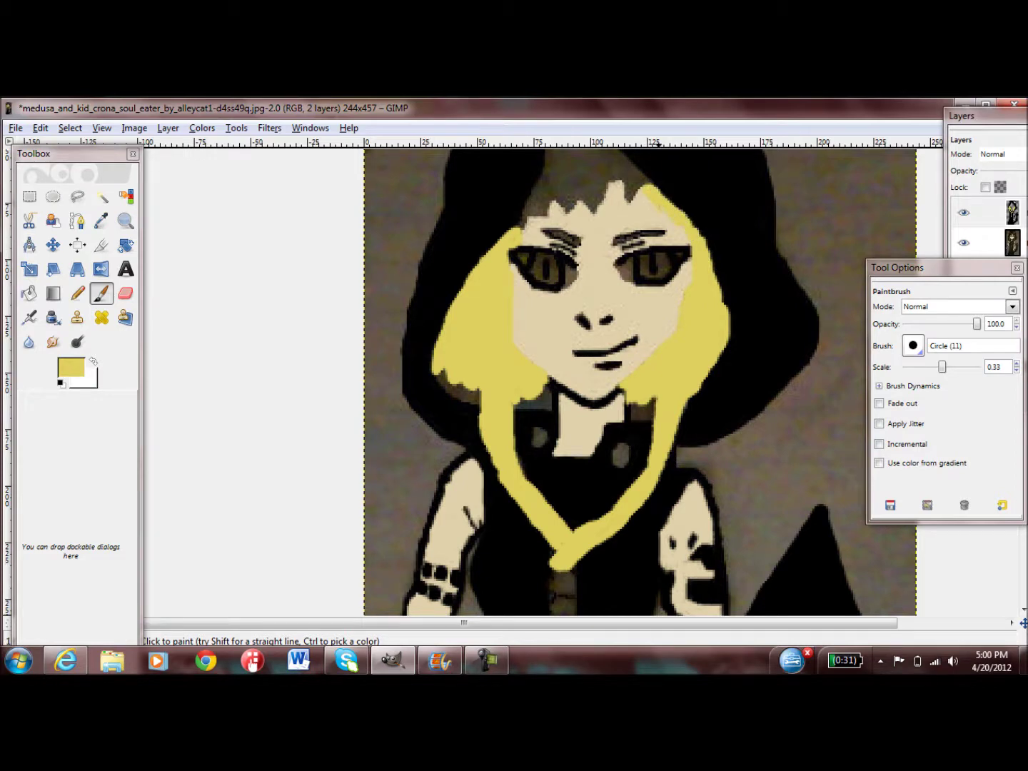
{"action": "scroll", "coordinate": [643, 215], "scroll_direction": "up", "scroll_amount": 3}
{"action": "mouse_move", "coordinate": [588, 314]}
{"action": "left_mouse_down"}
{"action": "mouse_move", "coordinate": [607, 296]}
{"action": "mouse_move", "coordinate": [635, 298]}
{"action": "mouse_move", "coordinate": [646, 275]}
{"action": "mouse_move", "coordinate": [570, 214]}
{"action": "mouse_move", "coordinate": [519, 343]}
{"action": "mouse_move", "coordinate": [571, 321]}
{"action": "mouse_move", "coordinate": [561, 260]}
{"action": "mouse_move", "coordinate": [546, 317]}
{"action": "mouse_move", "coordinate": [560, 232]}
{"action": "mouse_move", "coordinate": [621, 285]}
{"action": "mouse_move", "coordinate": [603, 261]}
{"action": "mouse_move", "coordinate": [633, 306]}
{"action": "mouse_move", "coordinate": [582, 306]}
{"action": "mouse_move", "coordinate": [614, 292]}
{"action": "mouse_move", "coordinate": [577, 286]}
{"action": "mouse_move", "coordinate": [608, 283]}
{"action": "left_mouse_up"}
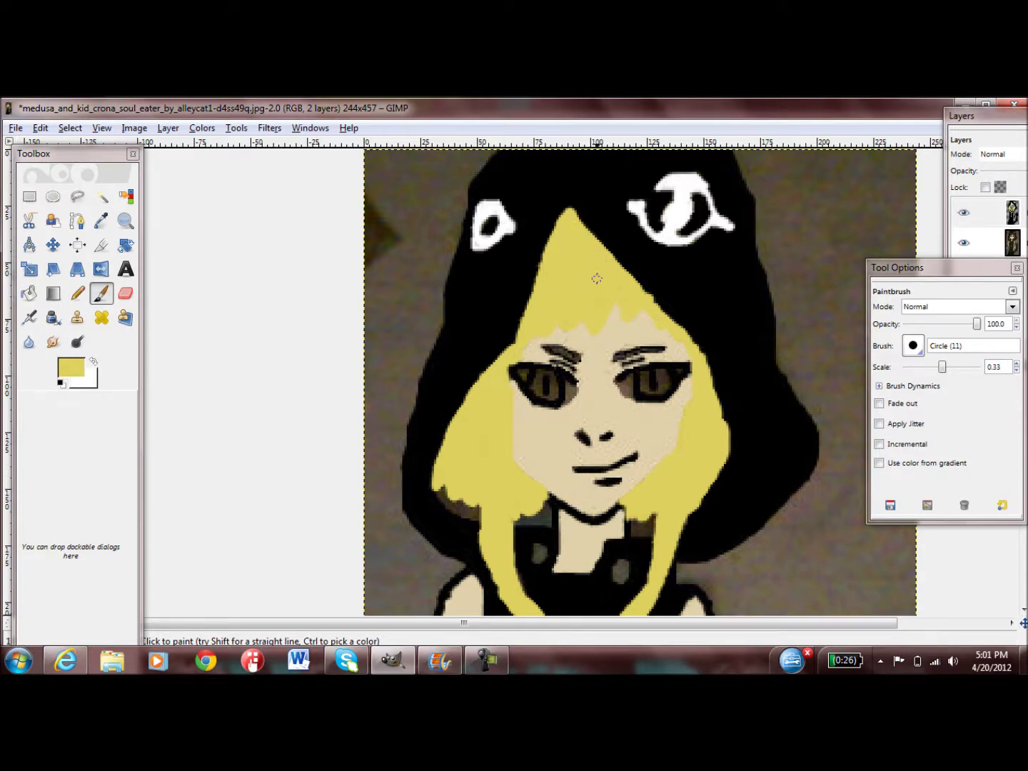
{"action": "scroll", "coordinate": [596, 279], "scroll_direction": "down", "scroll_amount": 1}
{"action": "scroll", "coordinate": [578, 315], "scroll_direction": "down", "scroll_amount": 5}
{"action": "left_click_drag", "start_coordinate": [561, 342], "coordinate": [562, 347]}
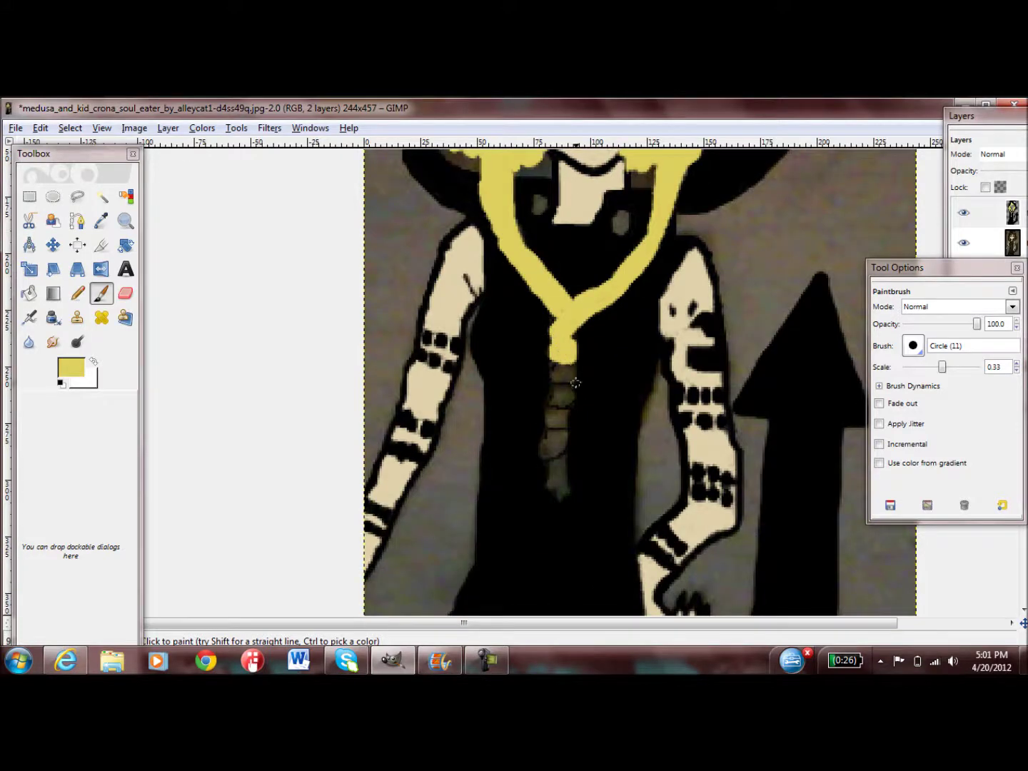
{"action": "scroll", "coordinate": [575, 372], "scroll_direction": "down", "scroll_amount": 5}
{"action": "mouse_move", "coordinate": [556, 247]}
{"action": "left_mouse_down"}
{"action": "mouse_move", "coordinate": [571, 264]}
{"action": "mouse_move", "coordinate": [547, 329]}
{"action": "mouse_move", "coordinate": [551, 343]}
{"action": "mouse_move", "coordinate": [561, 317]}
{"action": "mouse_move", "coordinate": [559, 382]}
{"action": "mouse_move", "coordinate": [568, 360]}
{"action": "mouse_move", "coordinate": [563, 373]}
{"action": "left_mouse_up"}
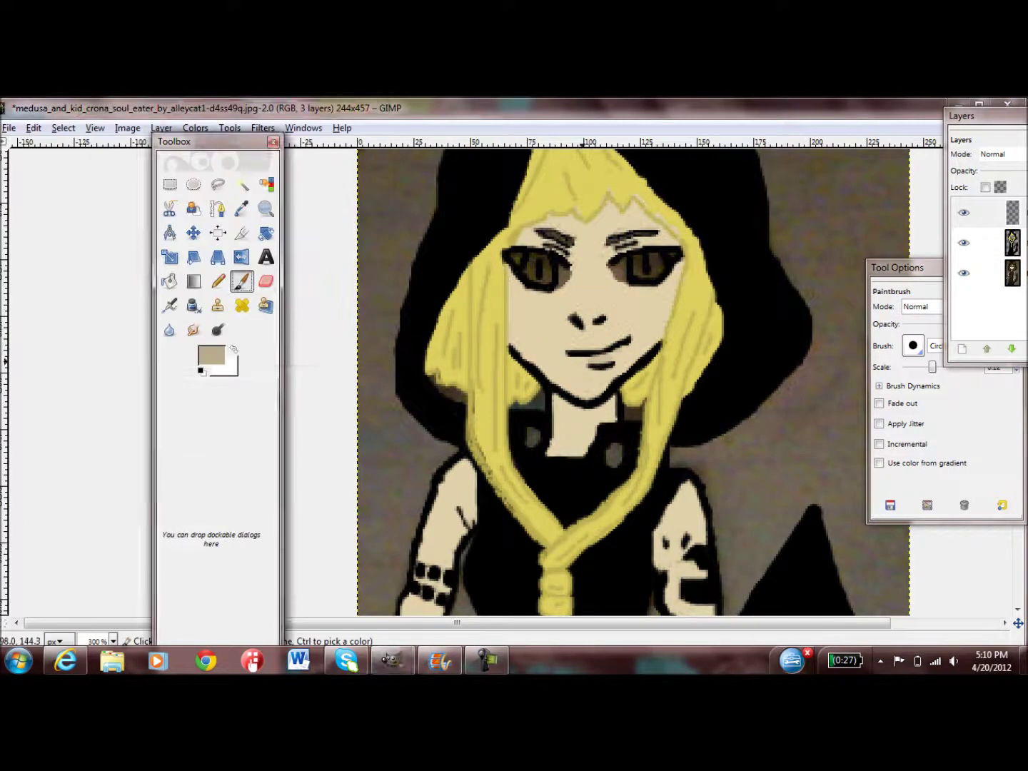
Paint a faint darker tan shadow stroke across the neck under the chin.
{"action": "left_click_drag", "start_coordinate": [562, 404], "coordinate": [602, 407]}
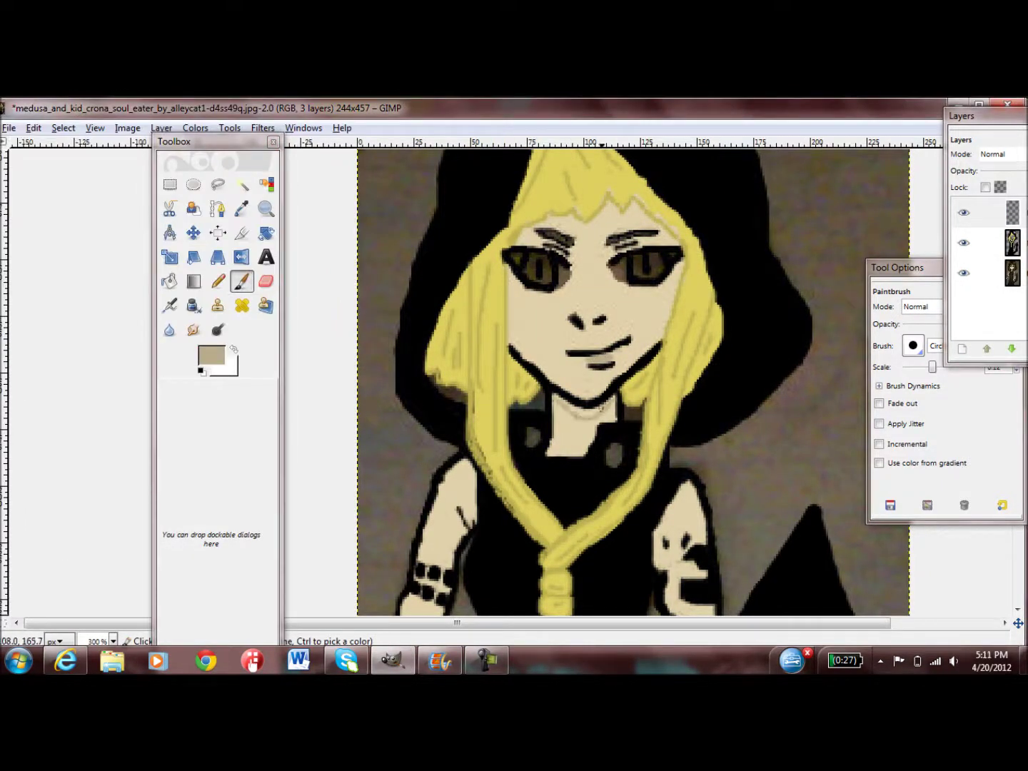
{"action": "scroll", "coordinate": [609, 403], "scroll_direction": "up", "scroll_amount": 3}
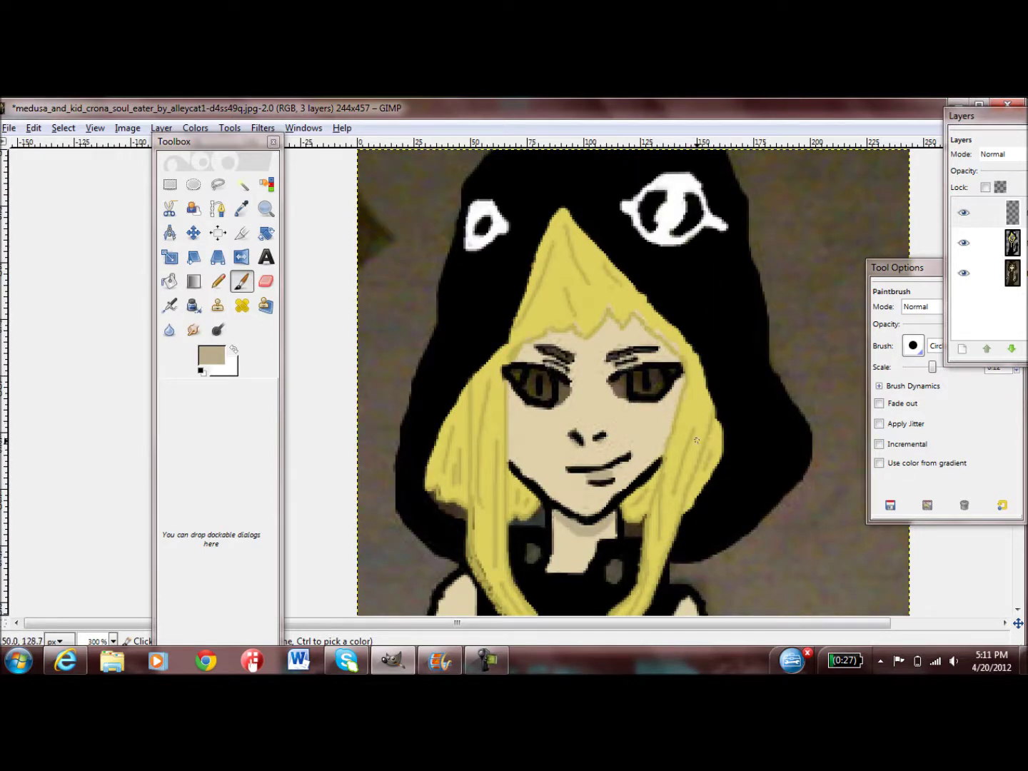
{"action": "scroll", "coordinate": [697, 440], "scroll_direction": "down", "scroll_amount": 5}
{"action": "scroll", "coordinate": [592, 274], "scroll_direction": "up", "scroll_amount": 3}
{"action": "scroll", "coordinate": [468, 289], "scroll_direction": "down", "scroll_amount": 5}
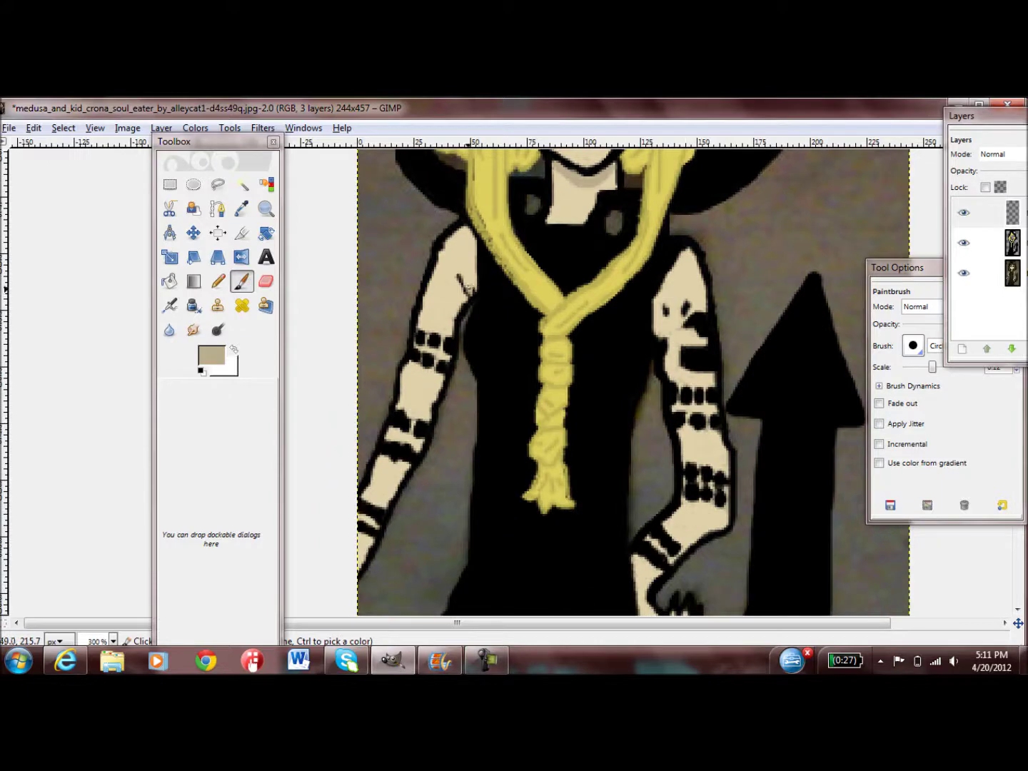
{"action": "scroll", "coordinate": [681, 318], "scroll_direction": "down", "scroll_amount": 3}
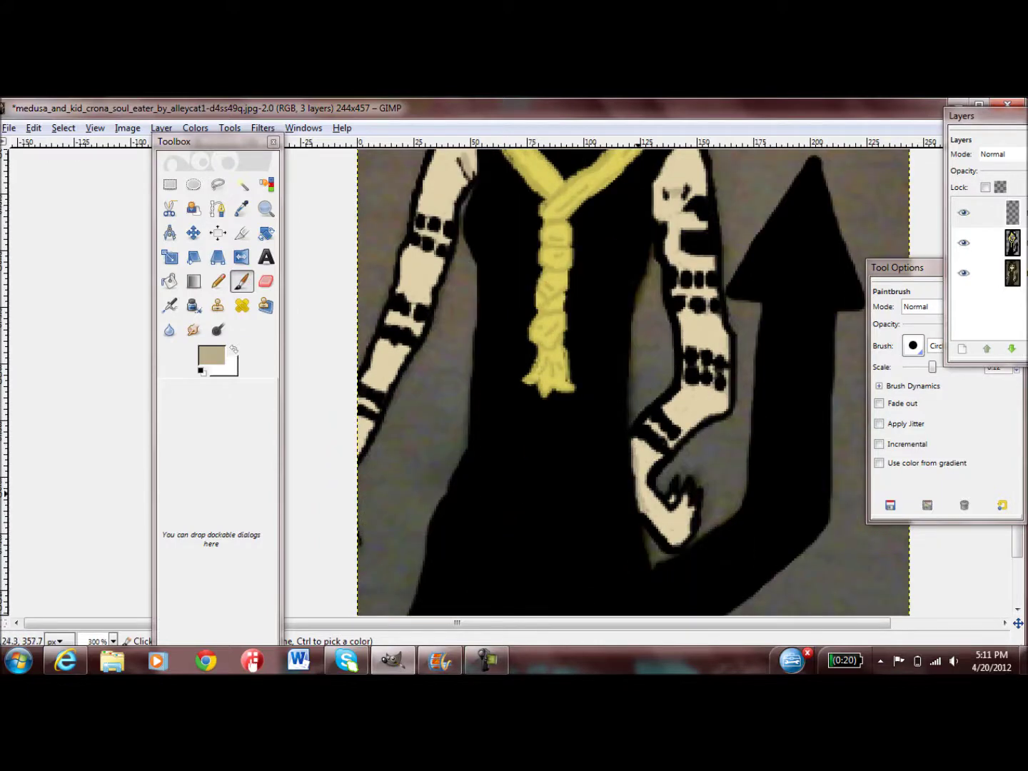
{"action": "scroll", "coordinate": [465, 528], "scroll_direction": "up", "scroll_amount": 5}
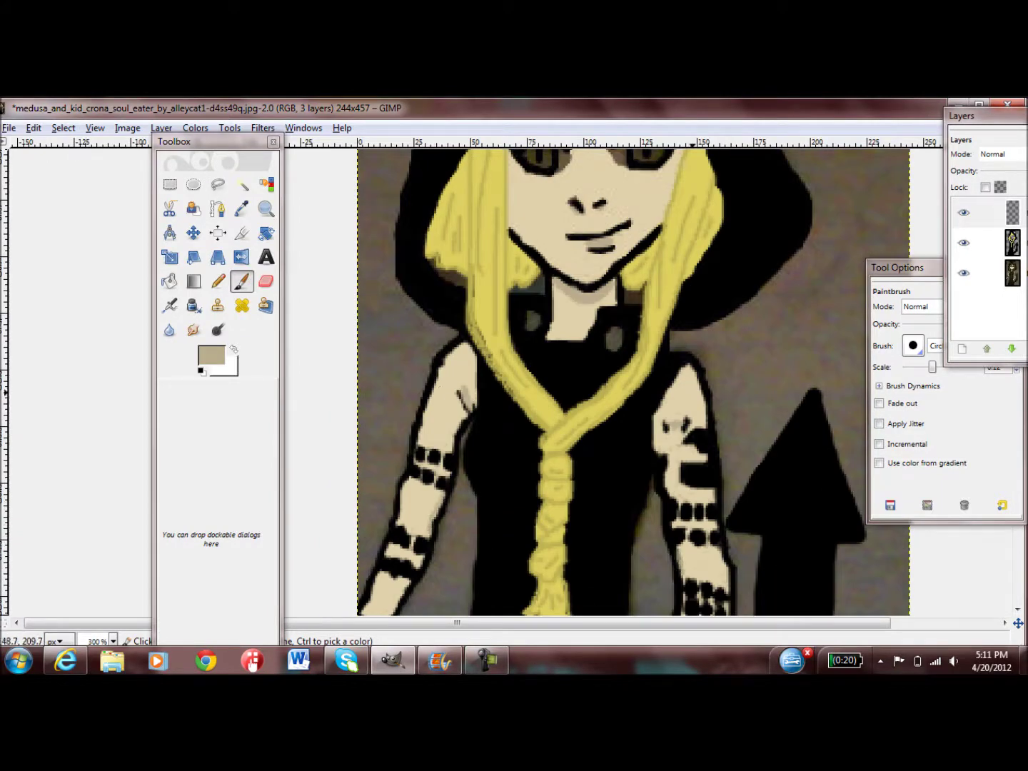
{"action": "scroll", "coordinate": [679, 560], "scroll_direction": "up", "scroll_amount": 5}
Reset colours, choose white, and dab white highlights into the eyes.
{"action": "key", "text": "d"}
{"action": "left_click", "coordinate": [211, 355]}
{"action": "left_click", "coordinate": [261, 274]}
{"action": "key", "text": "Return"}
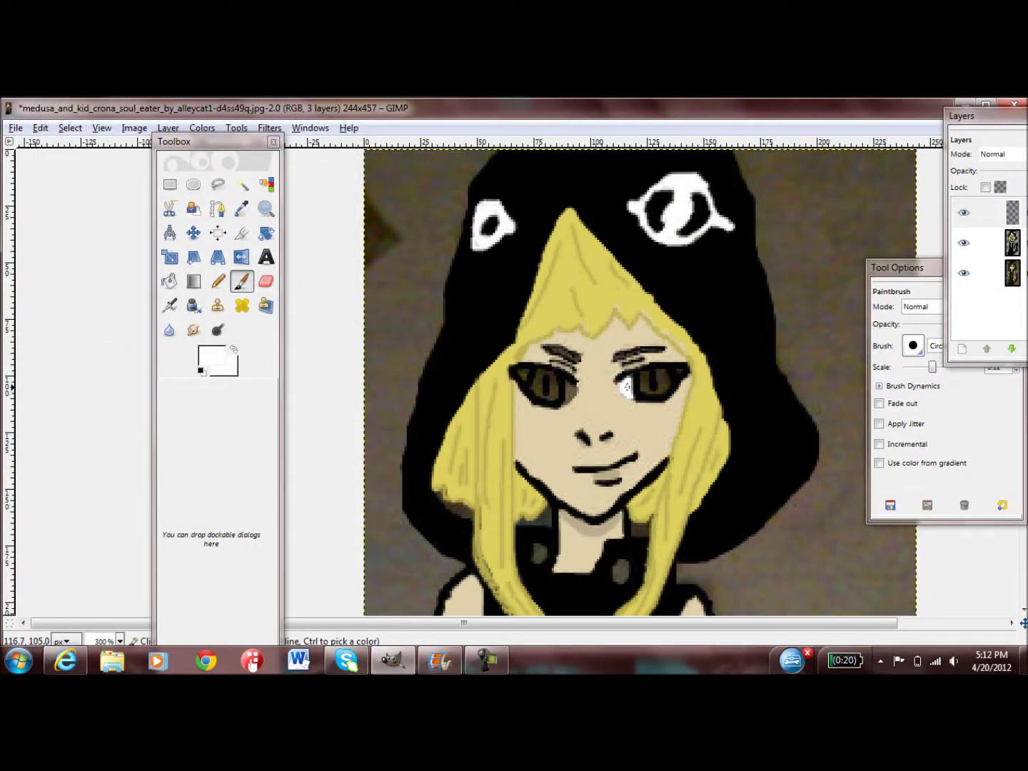
{"action": "mouse_move", "coordinate": [568, 383]}
{"action": "left_mouse_down"}
{"action": "mouse_move", "coordinate": [564, 407]}
{"action": "mouse_move", "coordinate": [567, 390]}
{"action": "left_mouse_up"}
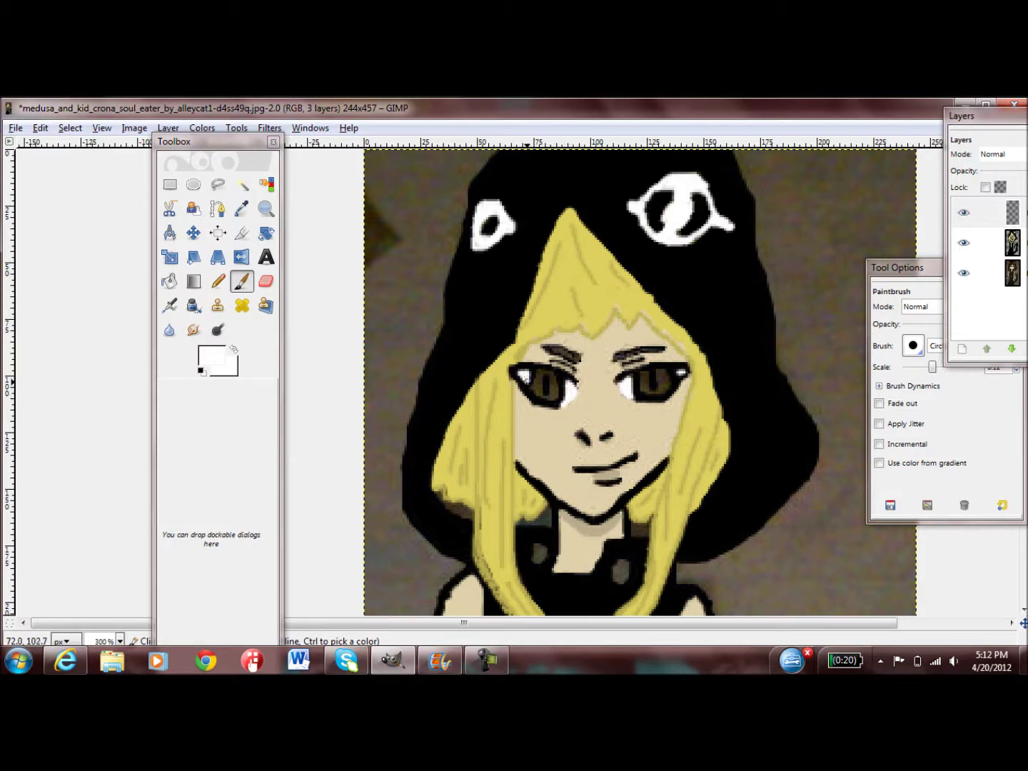
Choose a warm golden yellow and paint both irises with it.
{"action": "left_click", "coordinate": [211, 355]}
{"action": "left_click", "coordinate": [141, 248]}
{"action": "left_click", "coordinate": [130, 155]}
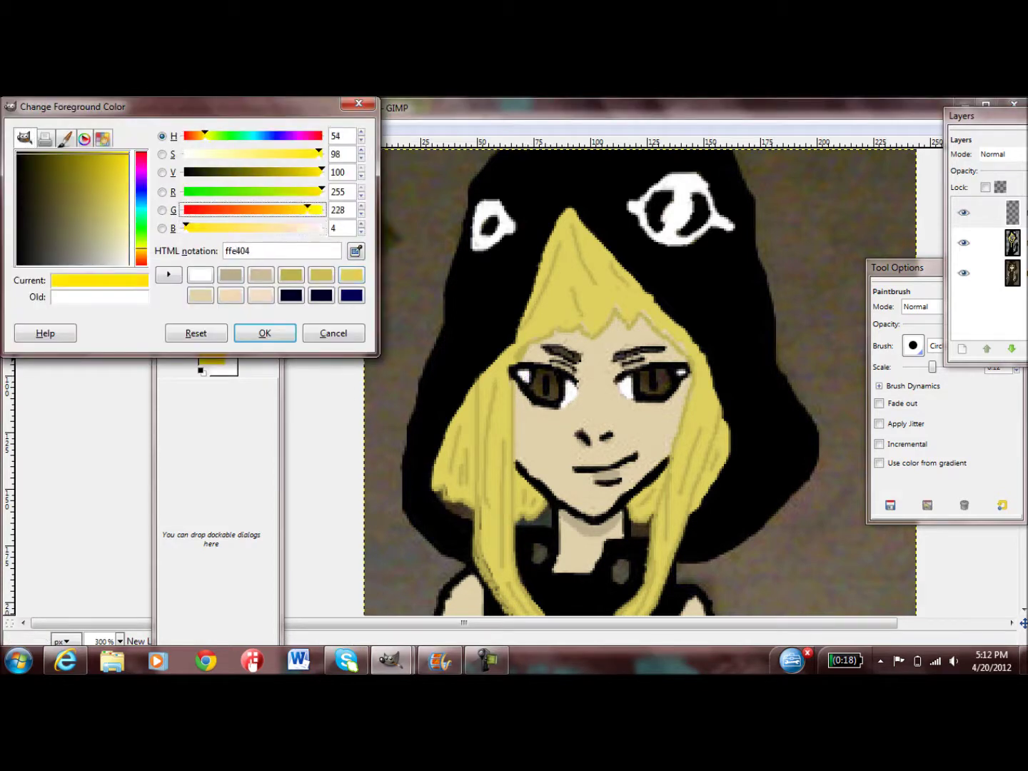
{"action": "mouse_move", "coordinate": [319, 153]}
{"action": "left_mouse_down"}
{"action": "mouse_move", "coordinate": [278, 153]}
{"action": "mouse_move", "coordinate": [308, 172]}
{"action": "left_mouse_up"}
{"action": "left_click", "coordinate": [317, 172]}
{"action": "left_click", "coordinate": [264, 333]}
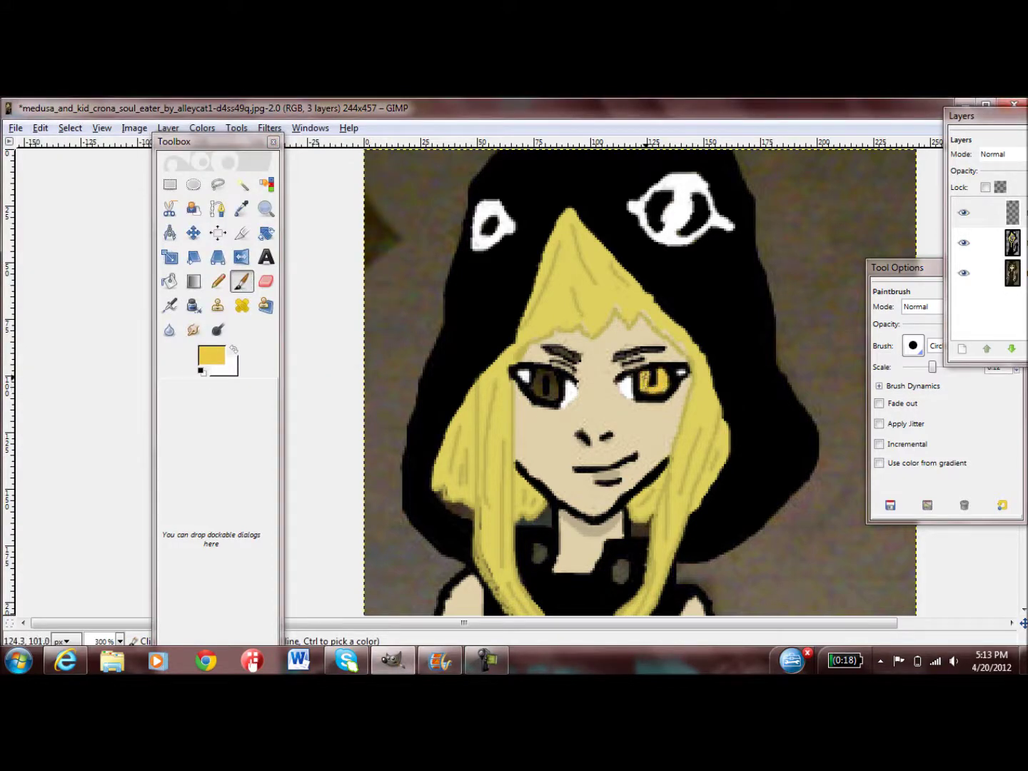
{"action": "mouse_move", "coordinate": [554, 386]}
{"action": "left_mouse_down"}
{"action": "mouse_move", "coordinate": [539, 389]}
{"action": "mouse_move", "coordinate": [553, 384]}
{"action": "left_mouse_up"}
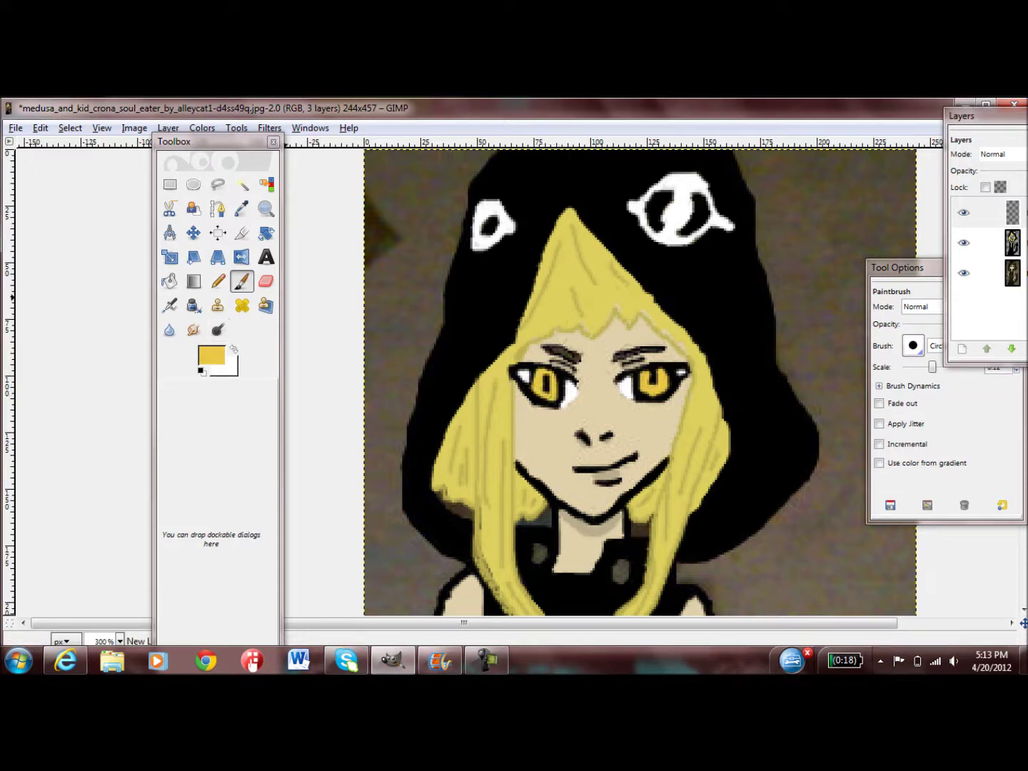
Re-pick the gold, darken it to a deeper gold, and reposition the tool options panel.
{"action": "key", "text": "d"}
{"action": "left_click", "coordinate": [545, 389], "text": "ctrl"}
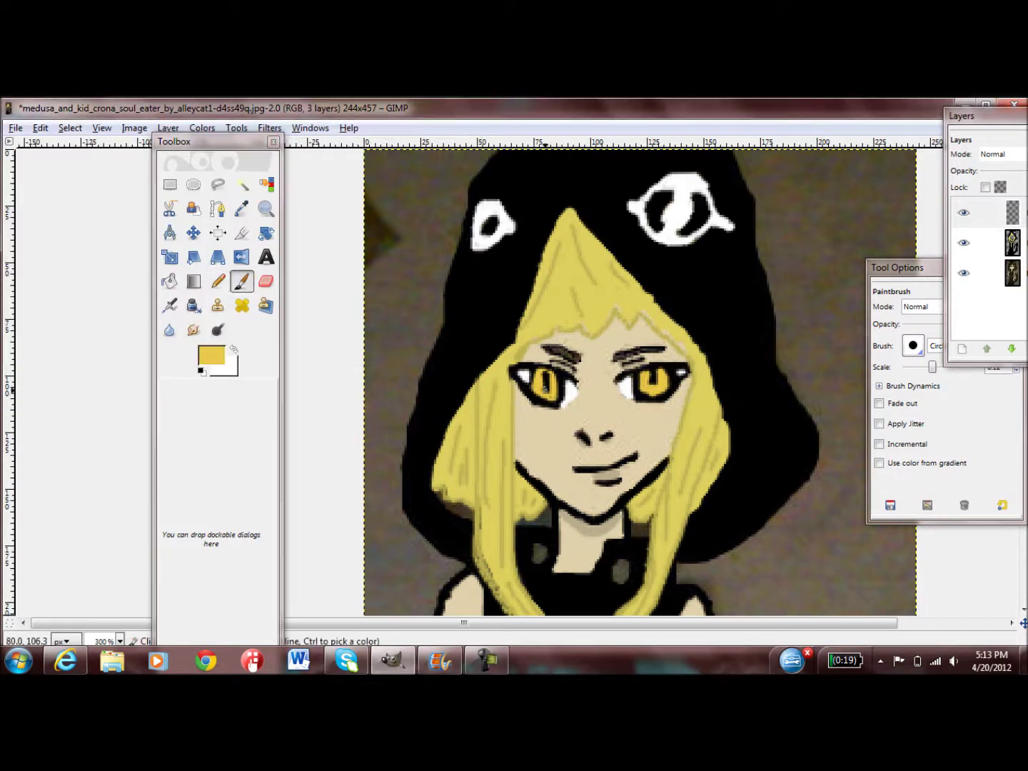
{"action": "key", "text": "d"}
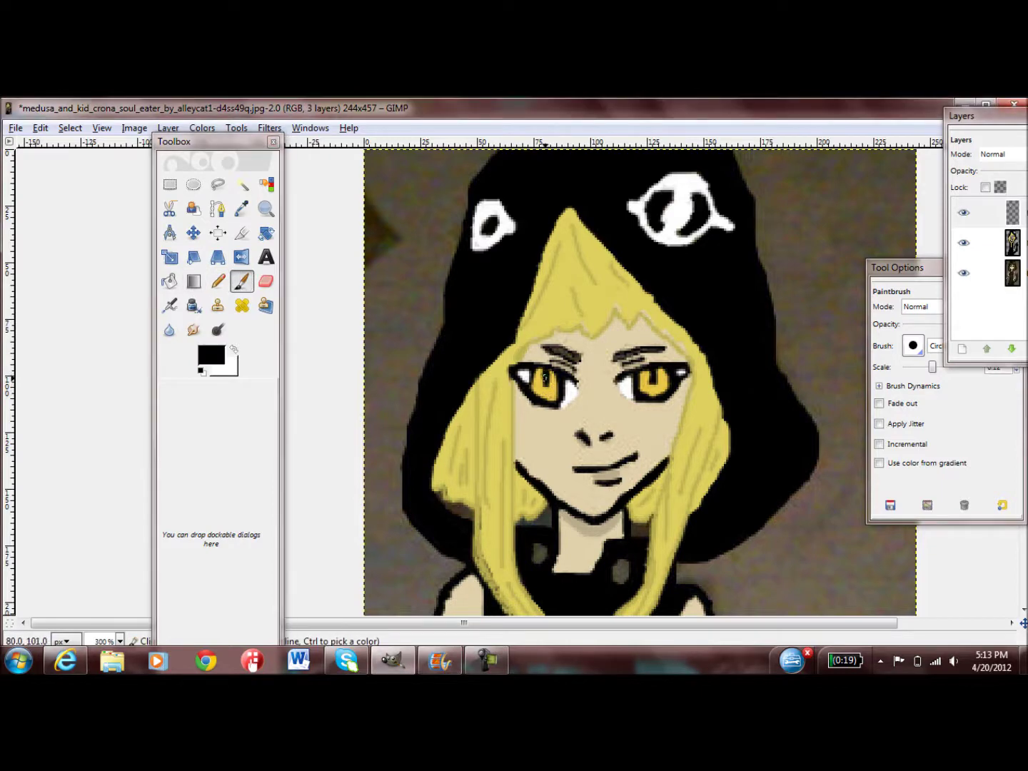
{"action": "left_click", "coordinate": [544, 378], "text": "ctrl"}
{"action": "left_click", "coordinate": [106, 187]}
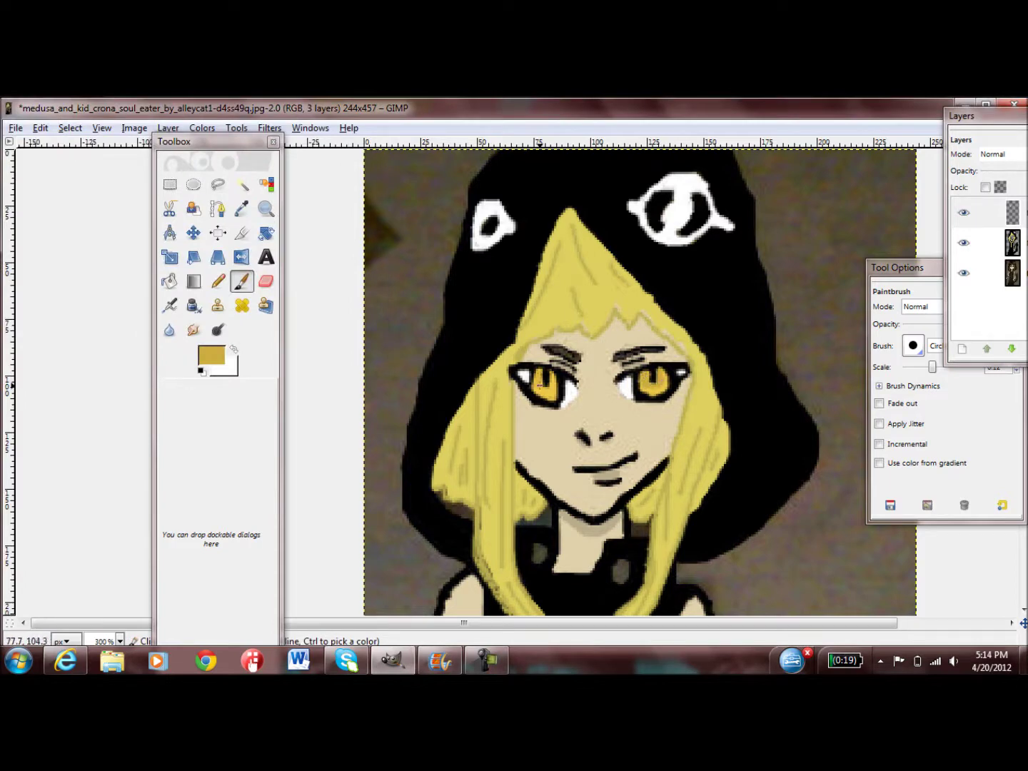
{"action": "key", "text": "s"}
{"action": "left_click_drag", "start_coordinate": [898, 266], "coordinate": [770, 152]}
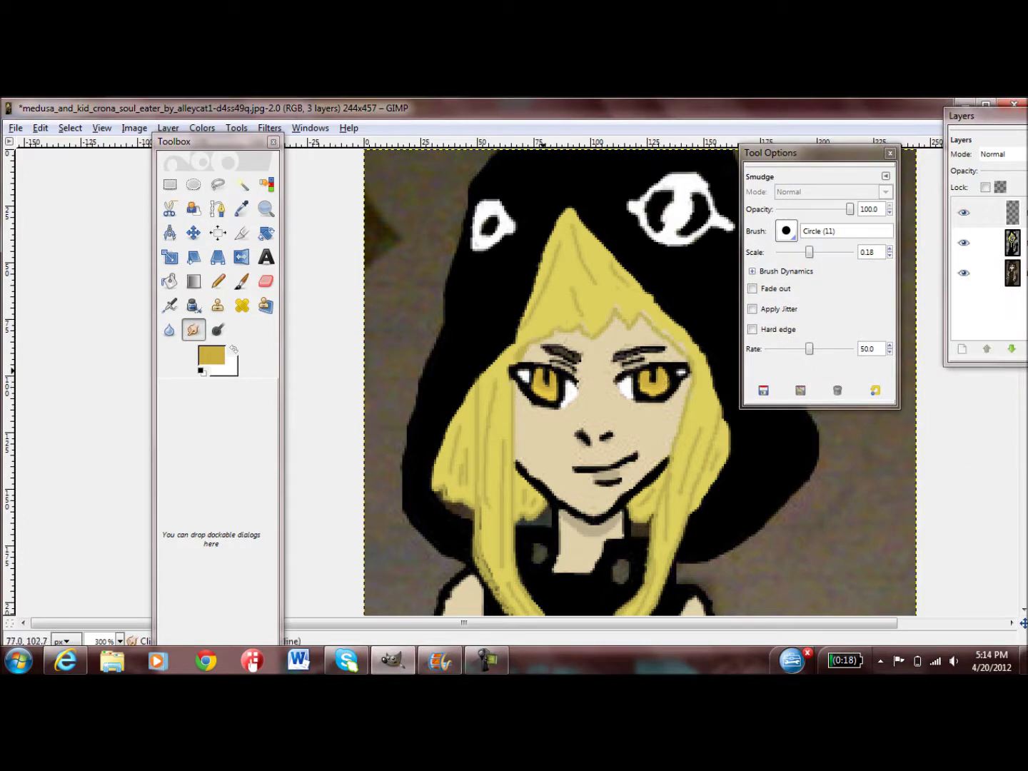
Set the foreground colour to the pale yellow ddd05f.
{"action": "key", "text": "d"}
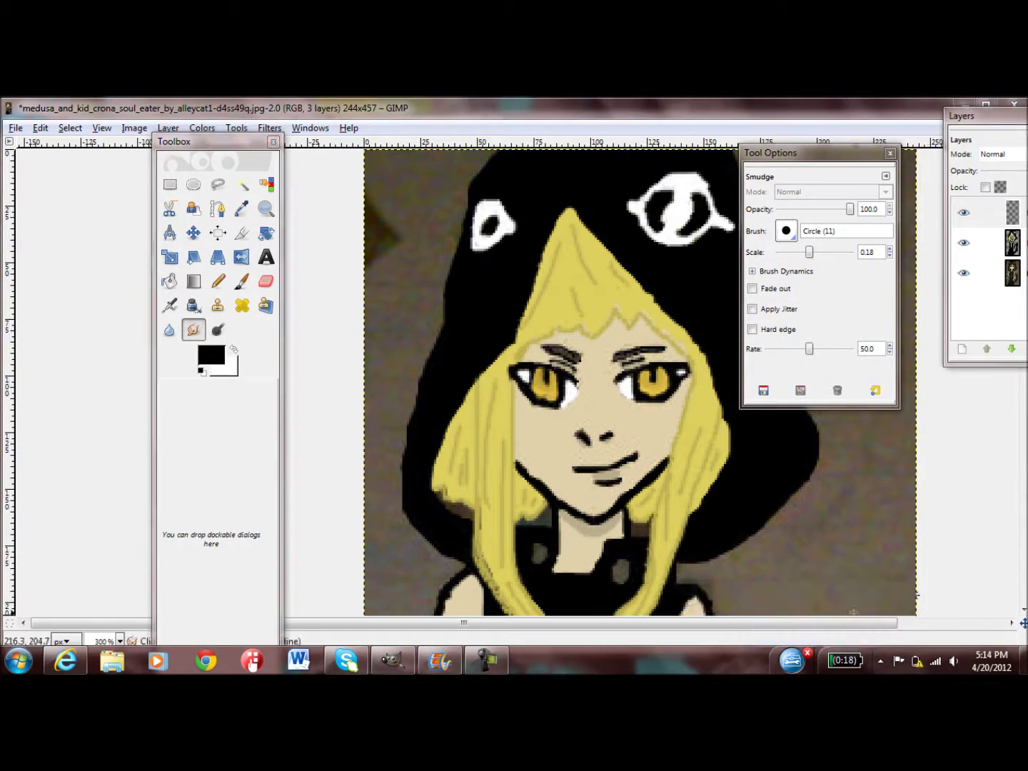
{"action": "scroll", "coordinate": [607, 485], "scroll_direction": "down", "scroll_amount": 3}
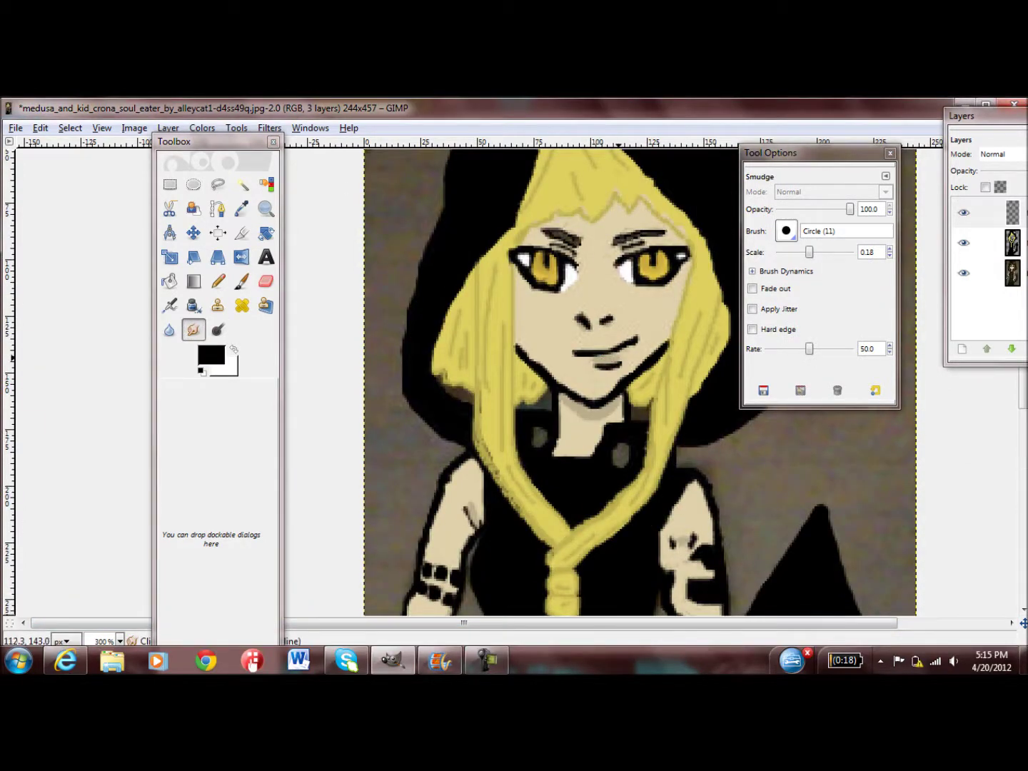
{"action": "scroll", "coordinate": [611, 420], "scroll_direction": "down", "scroll_amount": 3}
{"action": "scroll", "coordinate": [702, 481], "scroll_direction": "down", "scroll_amount": 4}
{"action": "scroll", "coordinate": [701, 481], "scroll_direction": "up", "scroll_amount": 10}
{"action": "left_click", "coordinate": [212, 355]}
{"action": "left_click", "coordinate": [231, 294]}
{"action": "left_click", "coordinate": [114, 201]}
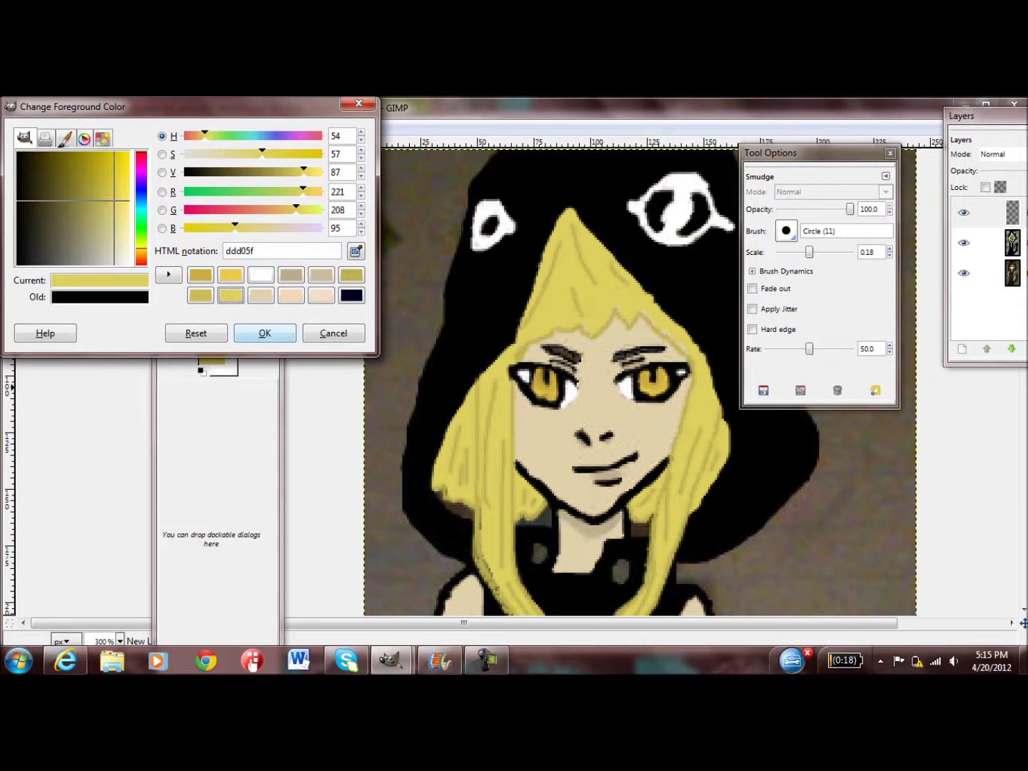
{"action": "left_click", "coordinate": [265, 332]}
Streak pale yellow over the right and left eyebrows with the Paintbrush.
{"action": "key", "text": "p"}
{"action": "left_click_drag", "start_coordinate": [636, 351], "coordinate": [654, 348]}
{"action": "left_click_drag", "start_coordinate": [579, 356], "coordinate": [559, 348]}
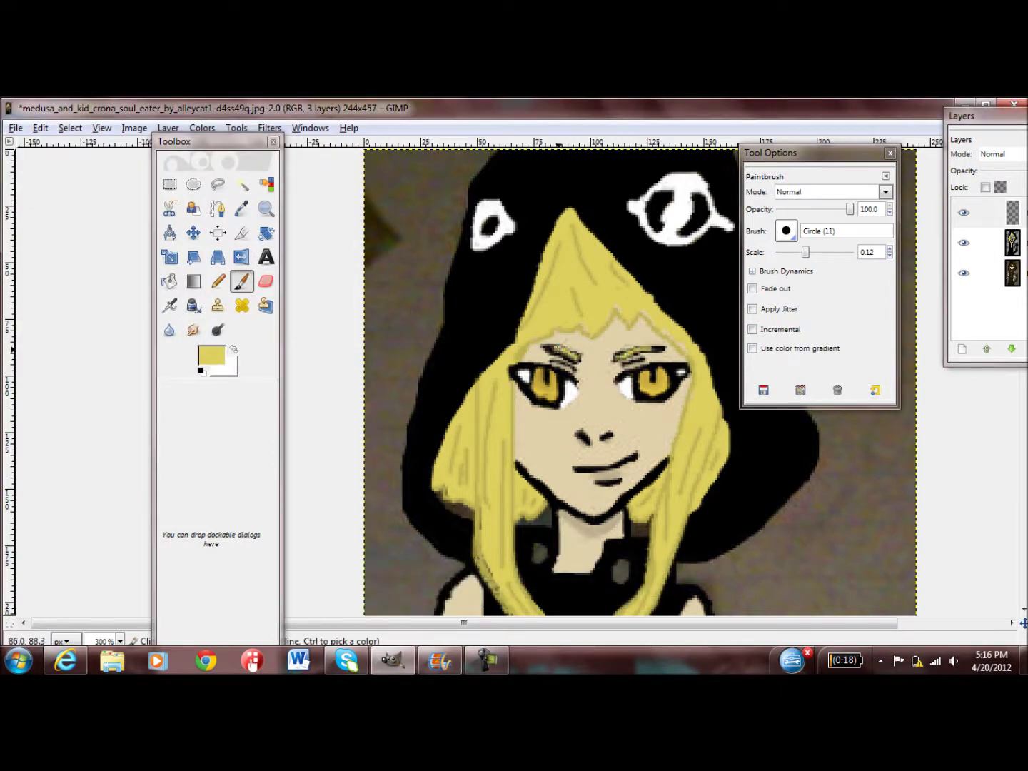
Paint white dots on the chest and left of the neck.
{"action": "left_click", "coordinate": [201, 370]}
{"action": "scroll", "coordinate": [571, 393], "scroll_direction": "down", "scroll_amount": 5}
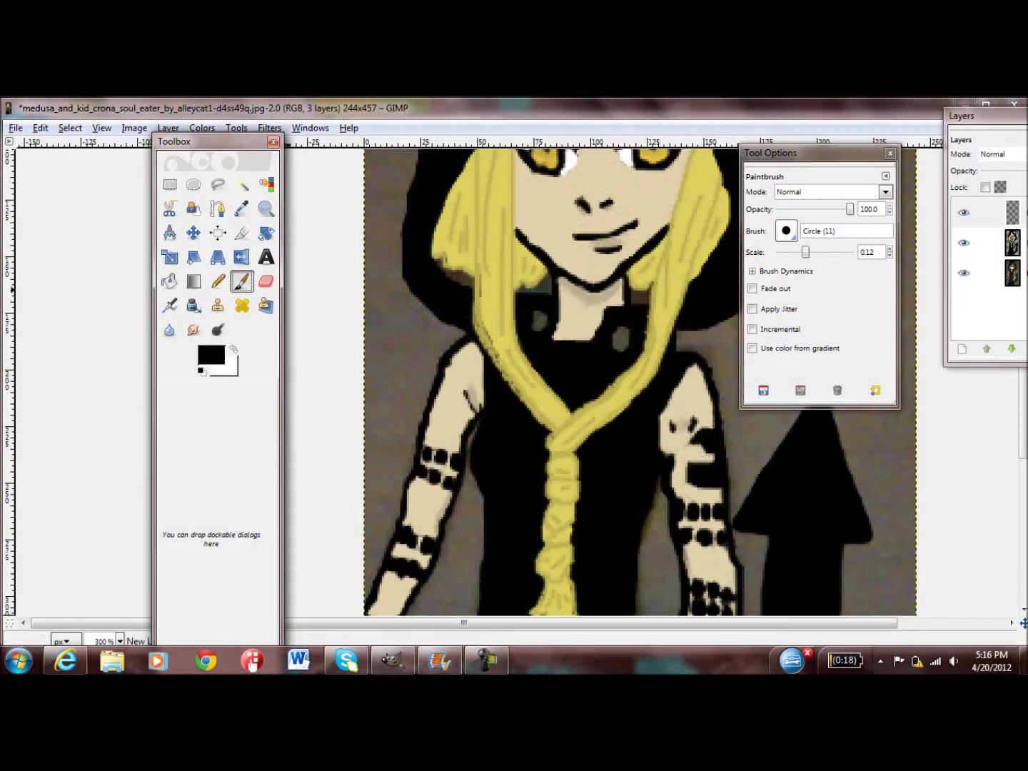
{"action": "left_click", "coordinate": [212, 356]}
{"action": "left_click", "coordinate": [292, 274]}
{"action": "left_click", "coordinate": [265, 332]}
{"action": "left_click_drag", "start_coordinate": [618, 336], "coordinate": [618, 342]}
{"action": "left_click_drag", "start_coordinate": [541, 329], "coordinate": [540, 324]}
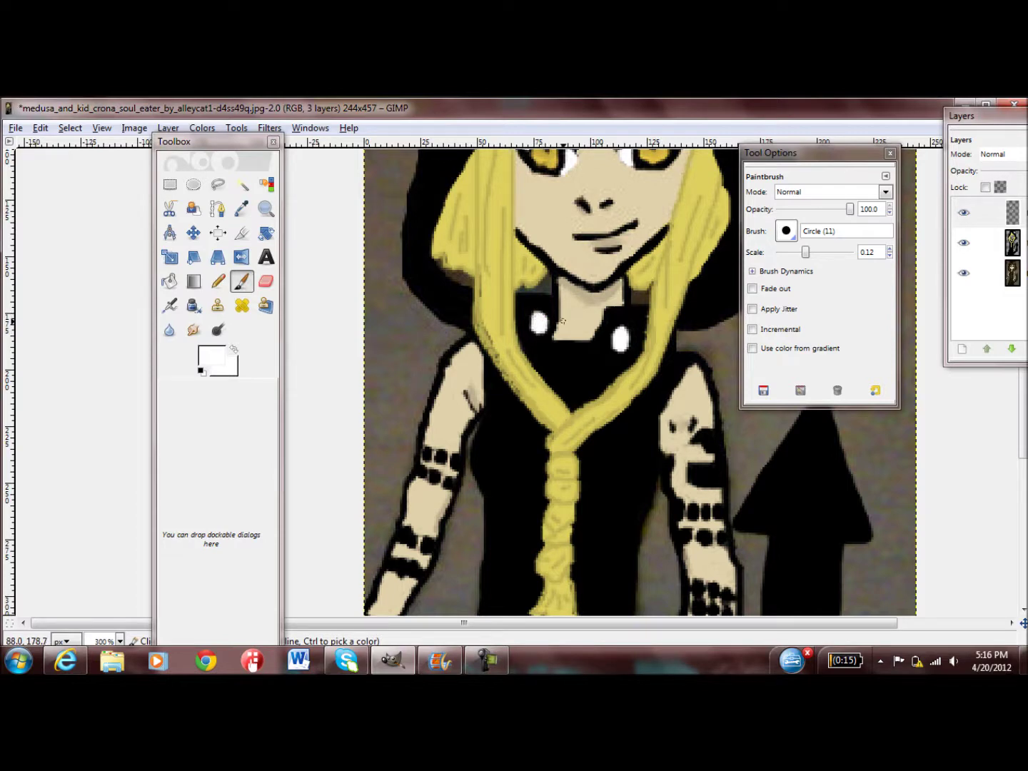
Tone the colour to light grey and touch up the hair-hood edge and collar patch.
{"action": "left_click", "coordinate": [211, 355]}
{"action": "left_click_drag", "start_coordinate": [322, 173], "coordinate": [292, 172]}
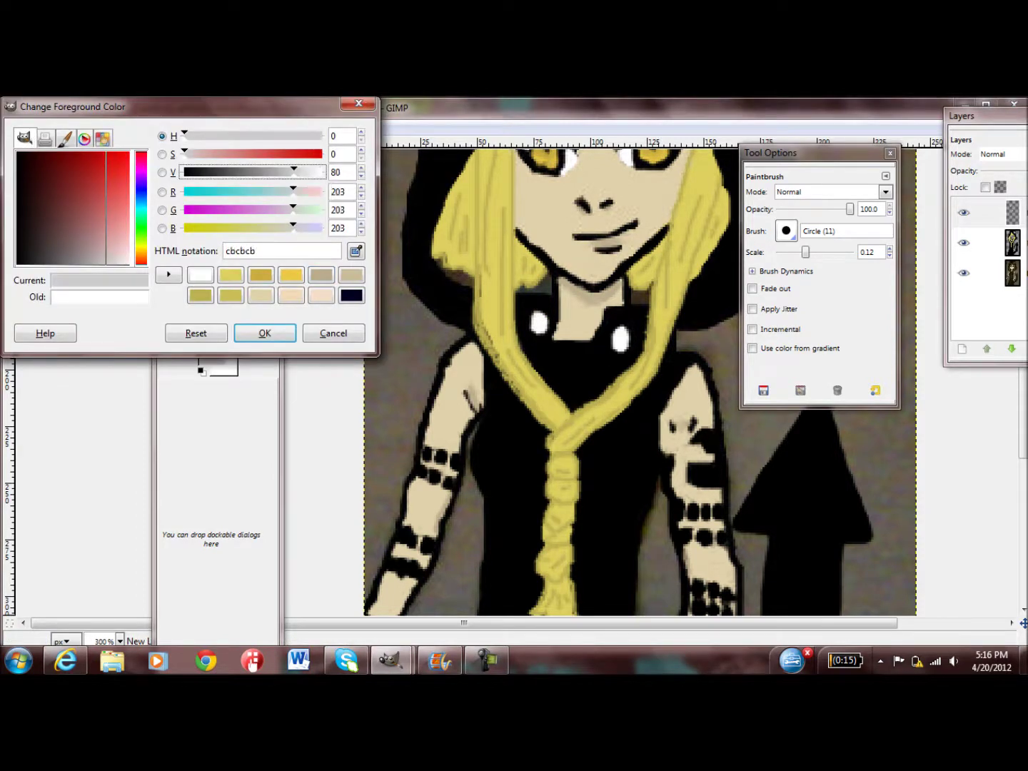
{"action": "left_click", "coordinate": [265, 332]}
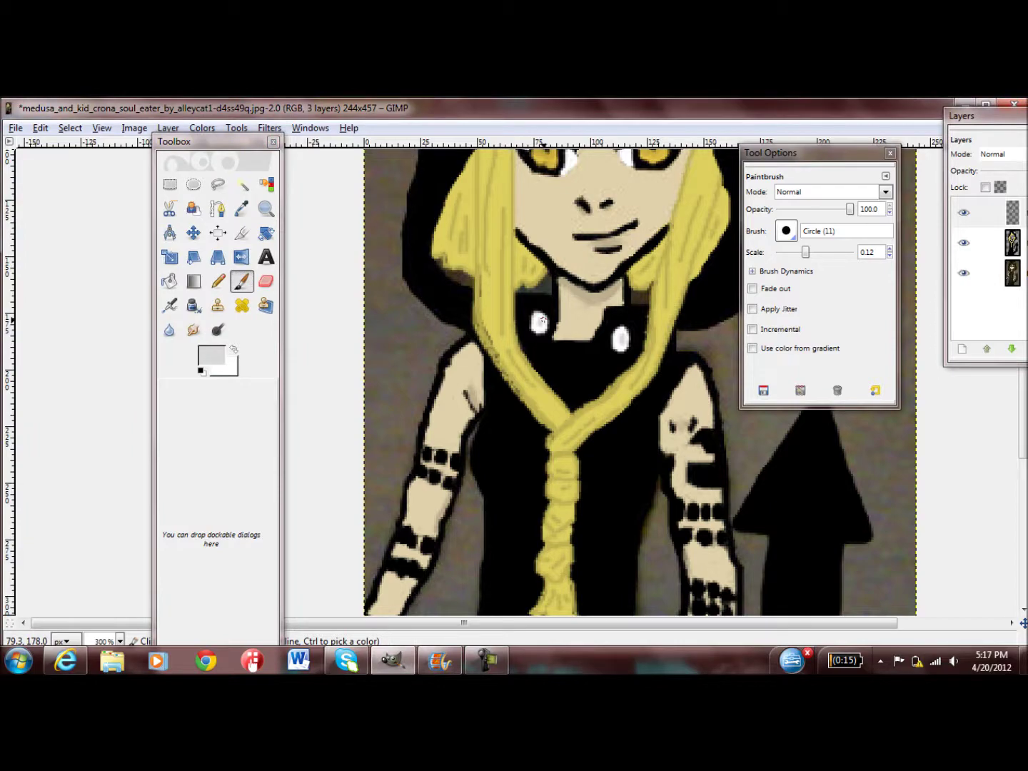
{"action": "scroll", "coordinate": [541, 321], "scroll_direction": "up", "scroll_amount": 5}
{"action": "left_click", "coordinate": [211, 355]}
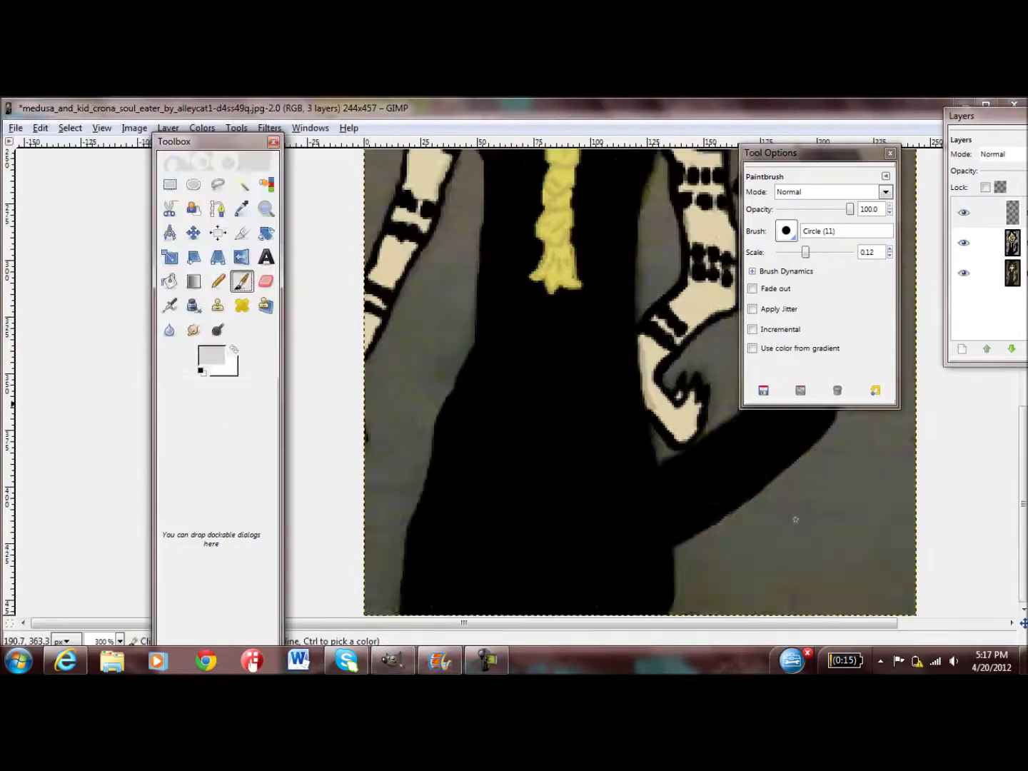
{"action": "scroll", "coordinate": [460, 396], "scroll_direction": "up", "scroll_amount": 5}
{"action": "left_click_drag", "start_coordinate": [461, 396], "coordinate": [461, 391]}
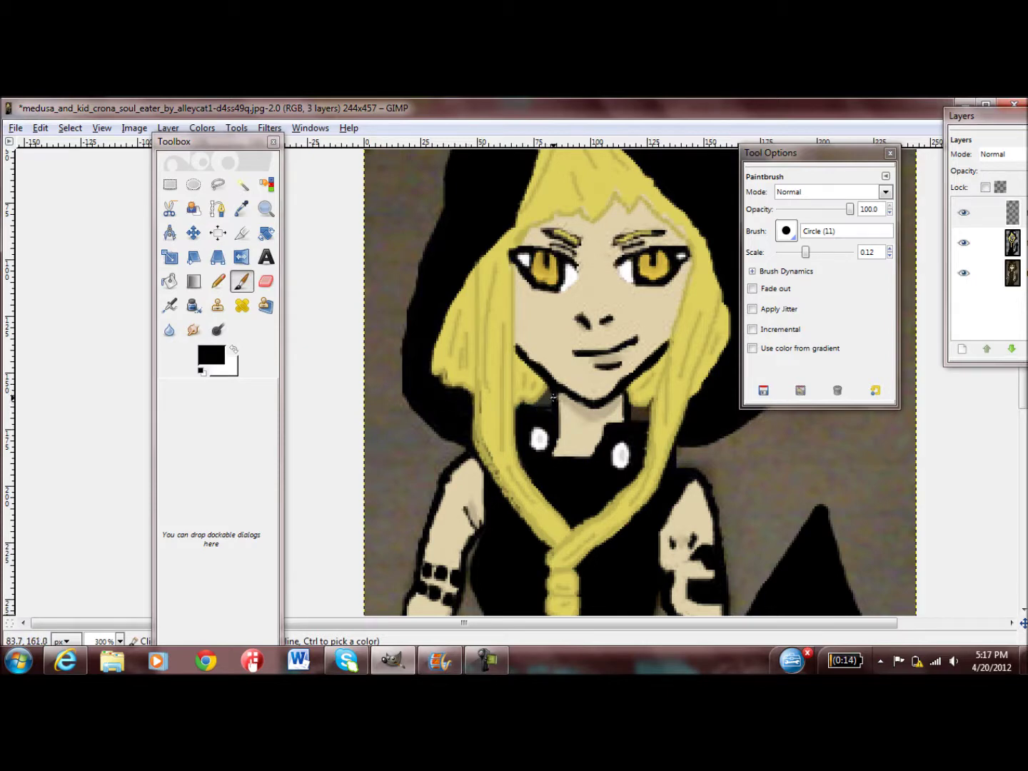
{"action": "left_click_drag", "start_coordinate": [645, 416], "coordinate": [630, 403]}
Pick a grey colour, paint a stroke on the dress, then undo the stray stroke.
{"action": "scroll", "coordinate": [631, 413], "scroll_direction": "up", "scroll_amount": 3}
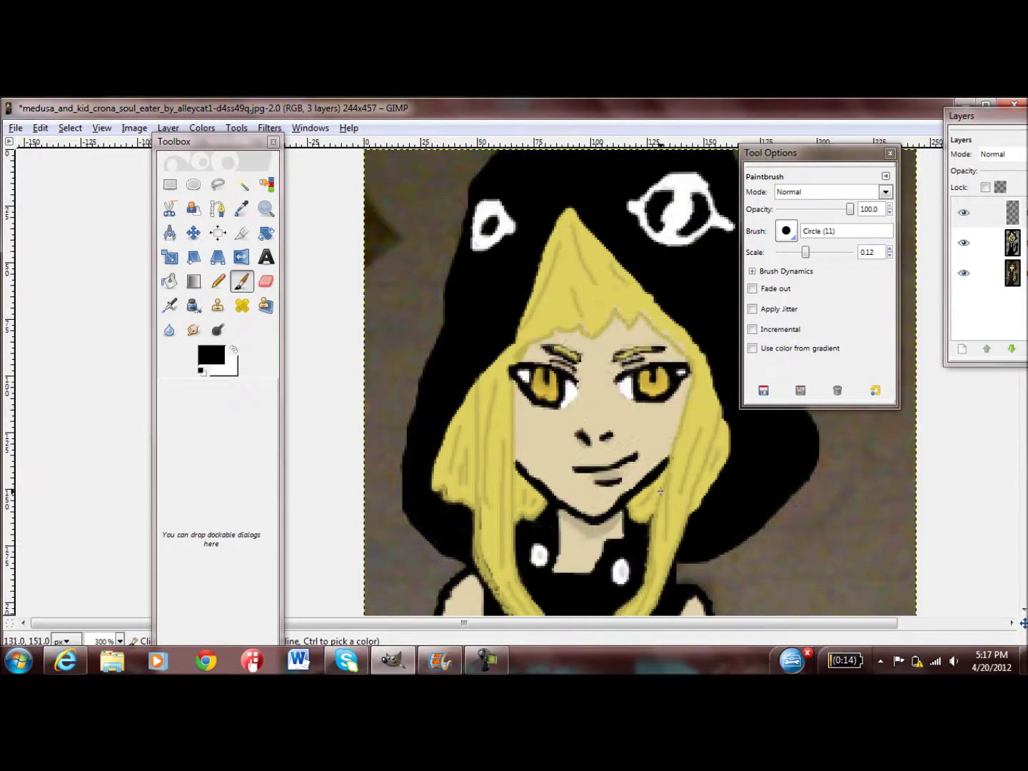
{"action": "scroll", "coordinate": [661, 491], "scroll_direction": "down", "scroll_amount": 10}
{"action": "scroll", "coordinate": [661, 492], "scroll_direction": "up", "scroll_amount": 7}
{"action": "left_click", "coordinate": [211, 355]}
{"action": "left_click_drag", "start_coordinate": [184, 172], "coordinate": [225, 172]}
{"action": "left_click", "coordinate": [265, 333]}
{"action": "scroll", "coordinate": [589, 450], "scroll_direction": "down", "scroll_amount": 5}
{"action": "scroll", "coordinate": [589, 450], "scroll_direction": "down", "scroll_amount": 3}
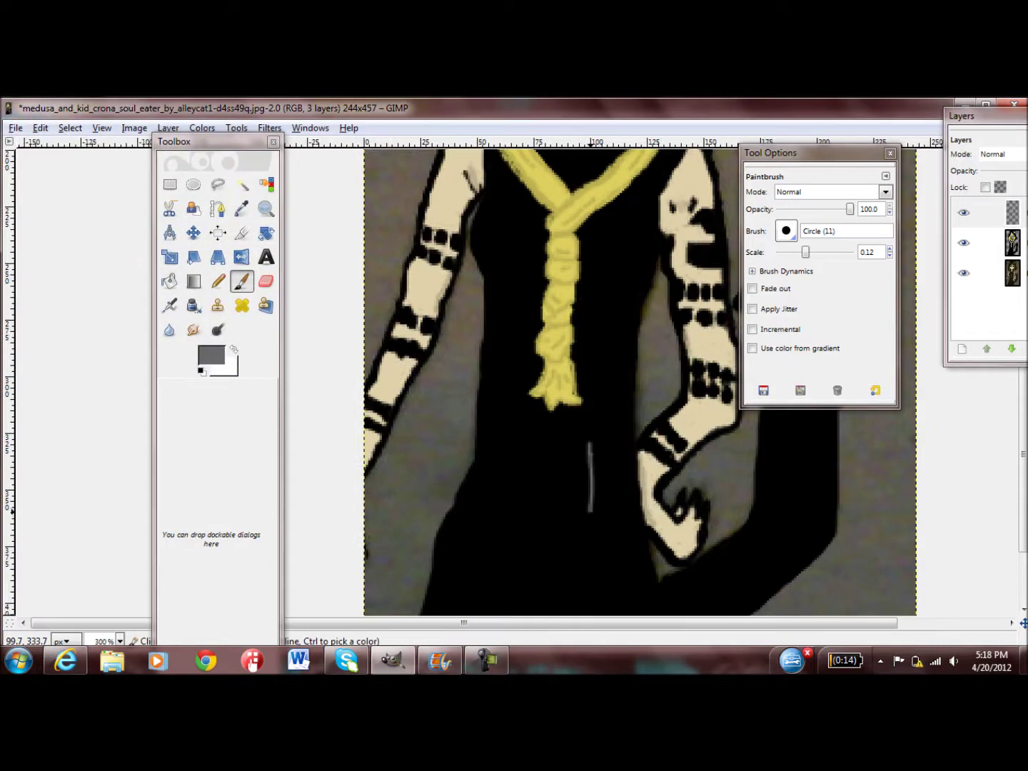
{"action": "scroll", "coordinate": [589, 450], "scroll_direction": "down", "scroll_amount": 3}
{"action": "left_click_drag", "start_coordinate": [587, 457], "coordinate": [638, 432]}
{"action": "key", "text": "ctrl+z"}
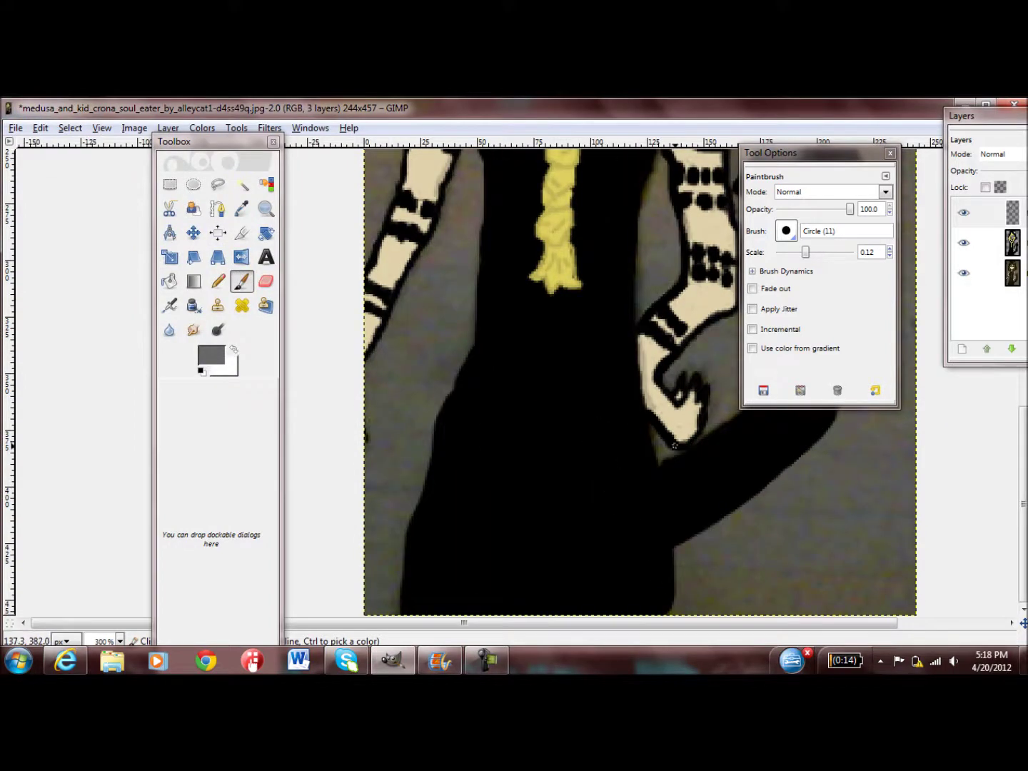
{"action": "scroll", "coordinate": [621, 421], "scroll_direction": "up", "scroll_amount": 8}
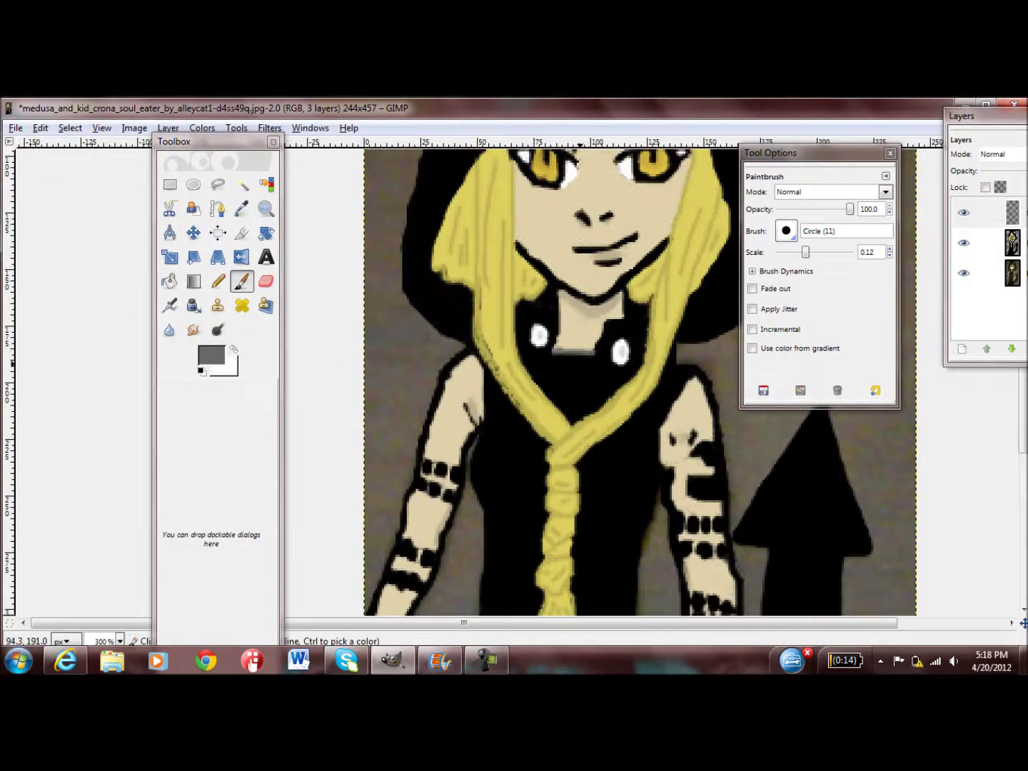
{"action": "scroll", "coordinate": [621, 421], "scroll_direction": "up", "scroll_amount": 3}
Reset colours to black and white and save the coloured image via File > Save.
{"action": "key", "text": "d"}
{"action": "left_click", "coordinate": [16, 128]}
{"action": "left_click", "coordinate": [35, 248]}
Switch away from GIMP to another open window with Win+Tab.
{"action": "key", "text": "super+Tab"}
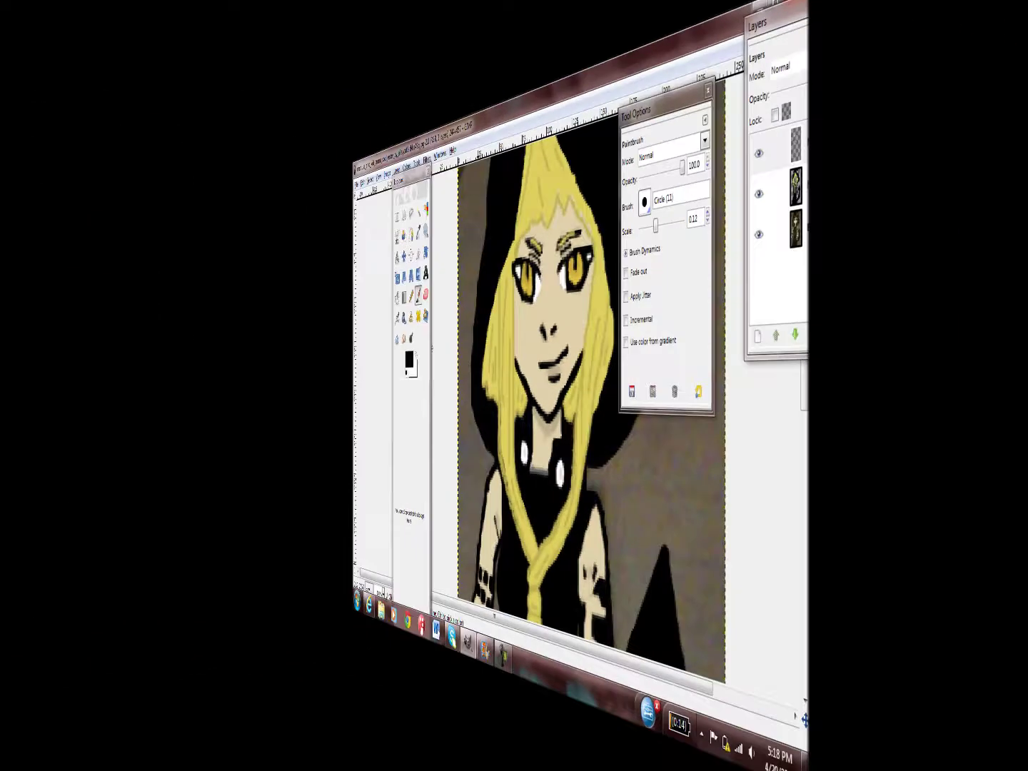